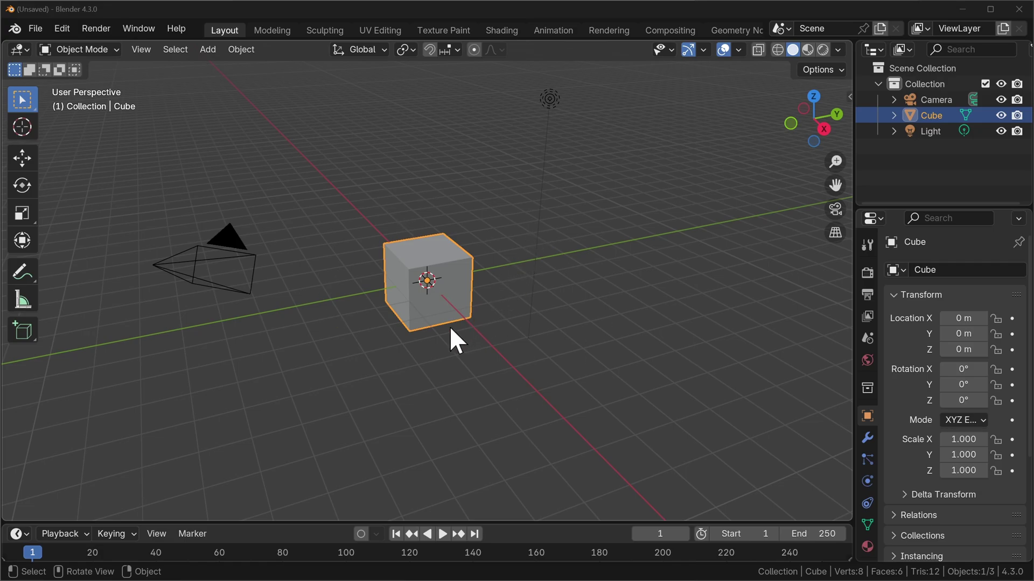
Delete the default cube from the scene.
{"action": "left_click", "coordinate": [441, 312]}
{"action": "key", "text": "x"}
{"action": "left_click", "coordinate": [447, 307]}
Add a 2 m plane mesh at the world origin and review its creation settings.
{"action": "key", "text": "shift+a"}
{"action": "mouse_move", "coordinate": [453, 230]}
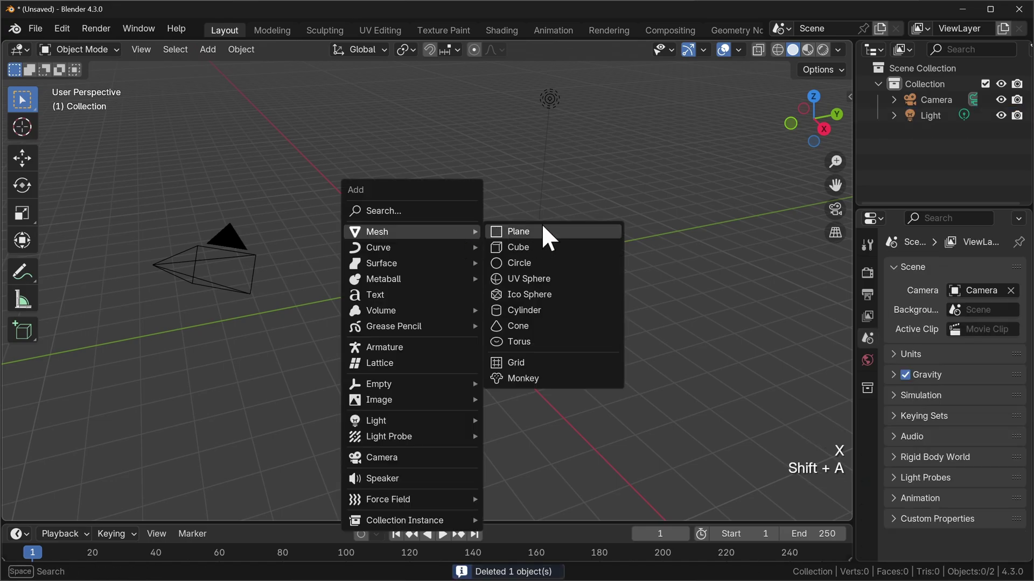
{"action": "left_click", "coordinate": [541, 226]}
{"action": "scroll", "coordinate": [406, 242], "scroll_direction": "up", "scroll_amount": 3}
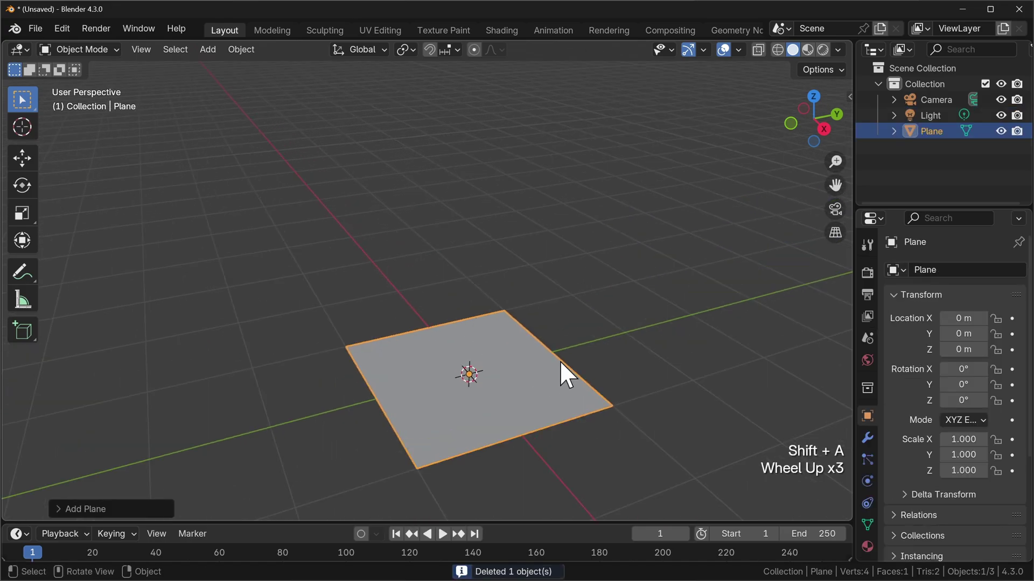
{"action": "left_click", "coordinate": [56, 509]}
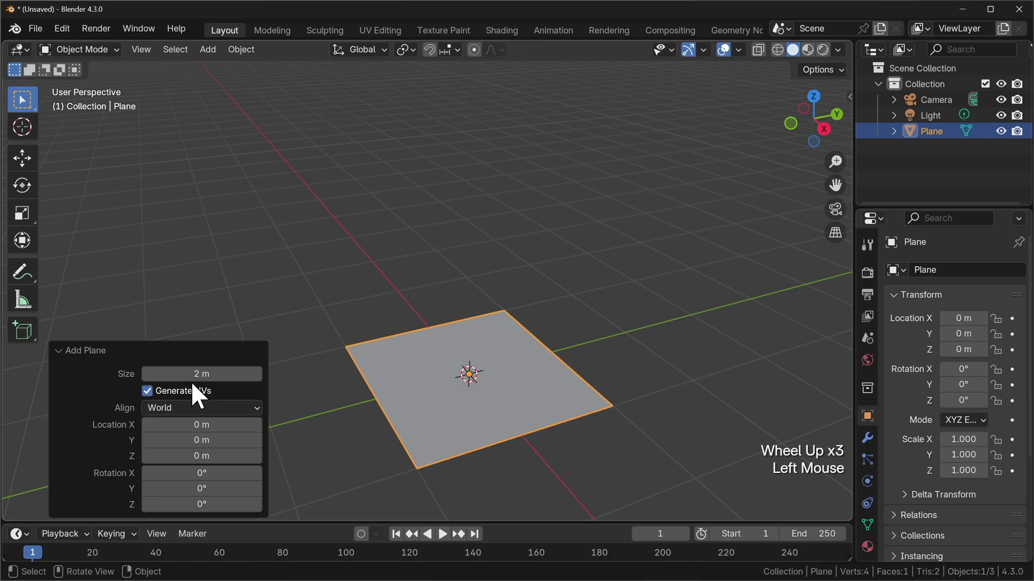
{"action": "middle_click_drag", "start_coordinate": [665, 313], "coordinate": [616, 440]}
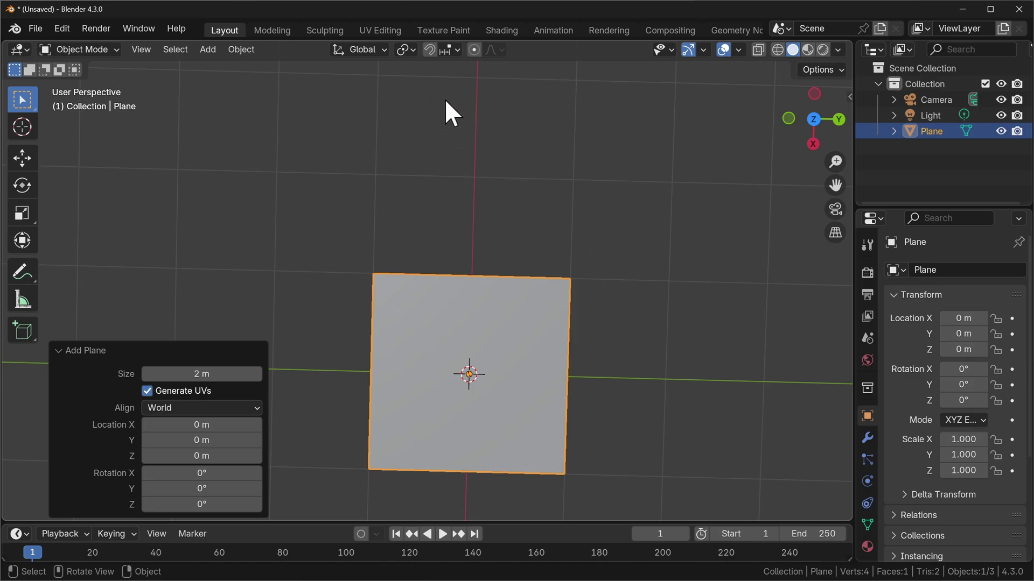
In the Texture Paint workspace, create a blank 1024 × 1024 px image named Tutorial.
{"action": "left_click", "coordinate": [449, 32]}
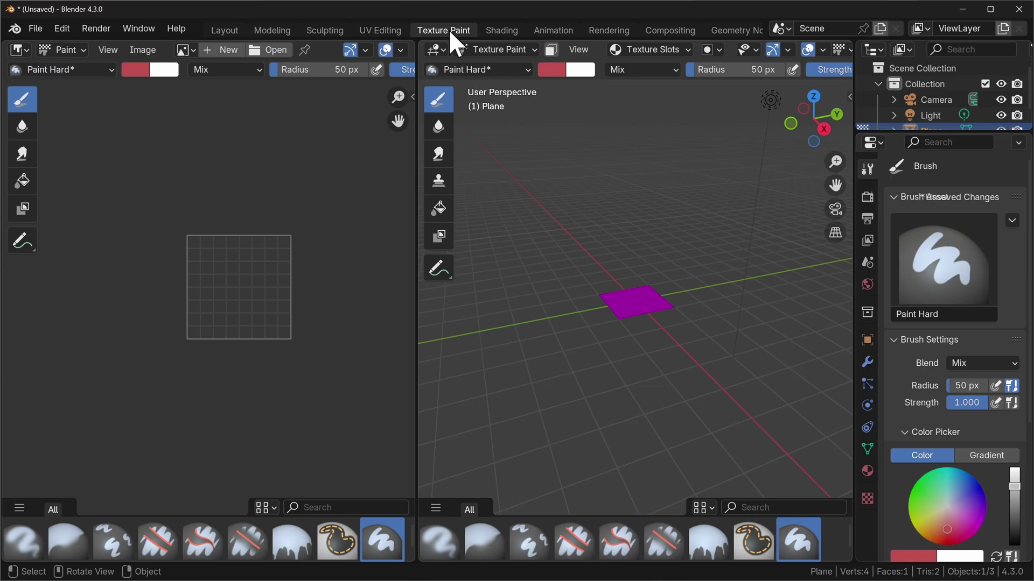
{"action": "left_click", "coordinate": [218, 48]}
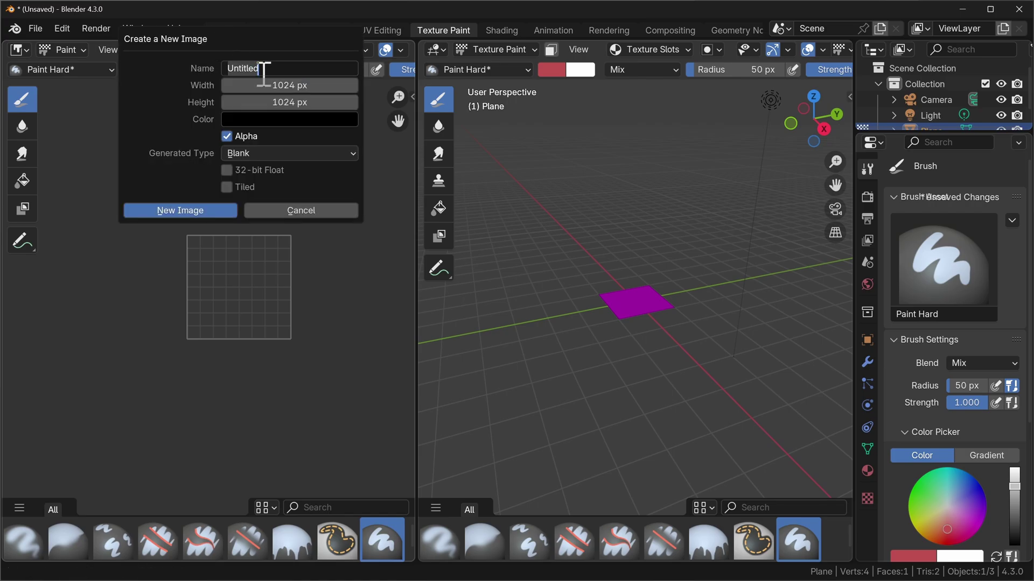
{"action": "type", "text": "Tutorial"}
{"action": "left_click", "coordinate": [178, 210]}
Paint four separate red dots on the Tutorial image with the 50 px Paint Hard brush.
{"action": "left_click", "coordinate": [176, 208]}
{"action": "left_click", "coordinate": [268, 312]}
{"action": "left_click", "coordinate": [154, 285]}
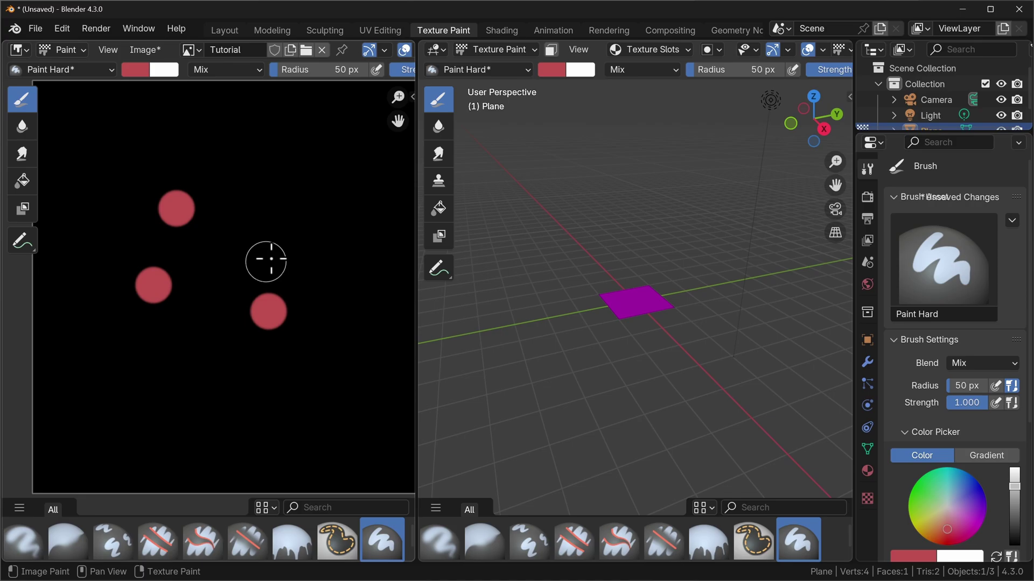
{"action": "left_click", "coordinate": [293, 235]}
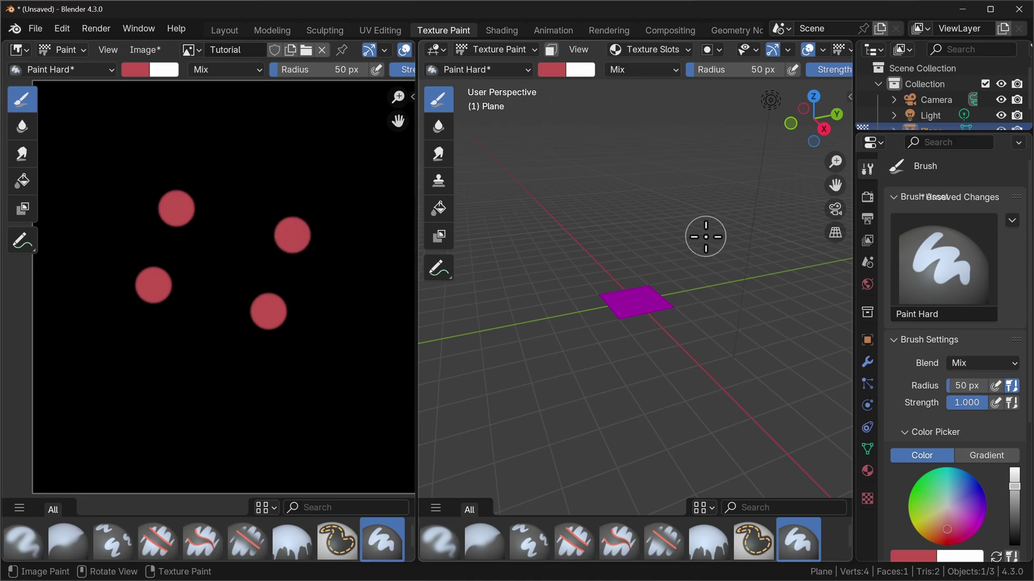
Create a new material for the plane in an enlarged node editor of the Shading workspace.
{"action": "middle_click_drag", "start_coordinate": [696, 362], "coordinate": [514, 204]}
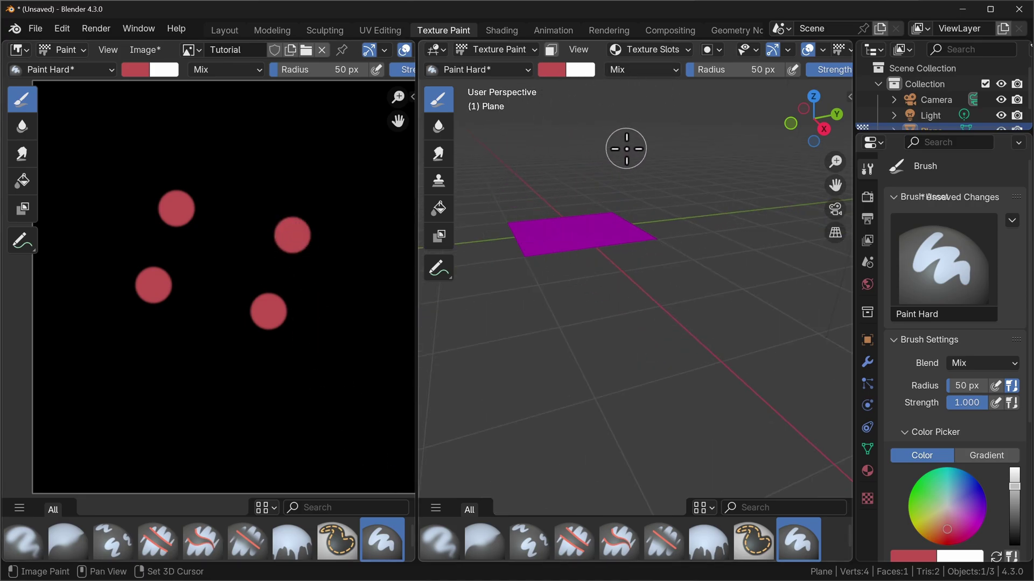
{"action": "middle_click_drag", "start_coordinate": [625, 148], "coordinate": [657, 411]}
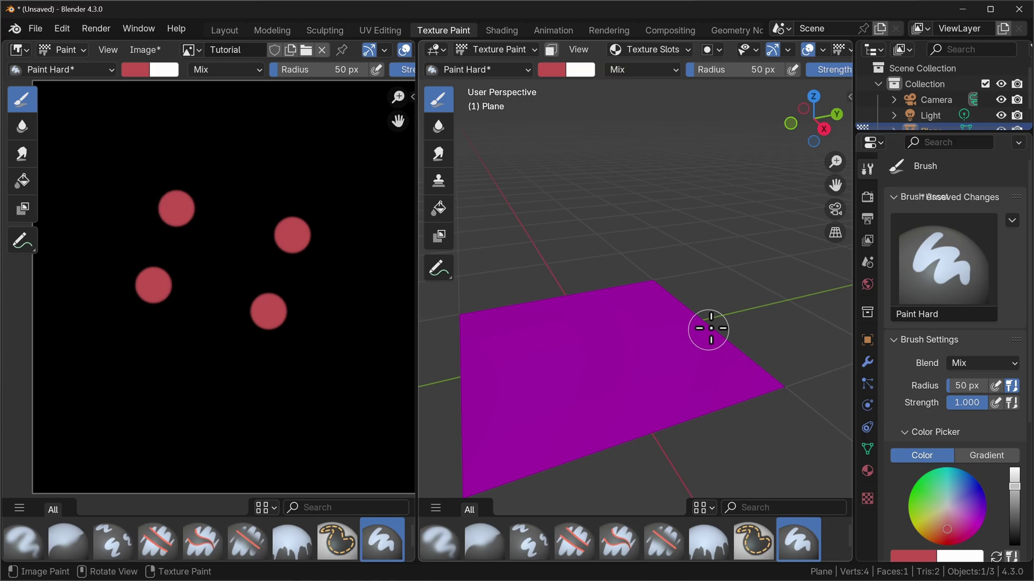
{"action": "middle_click_drag", "start_coordinate": [709, 328], "coordinate": [619, 411]}
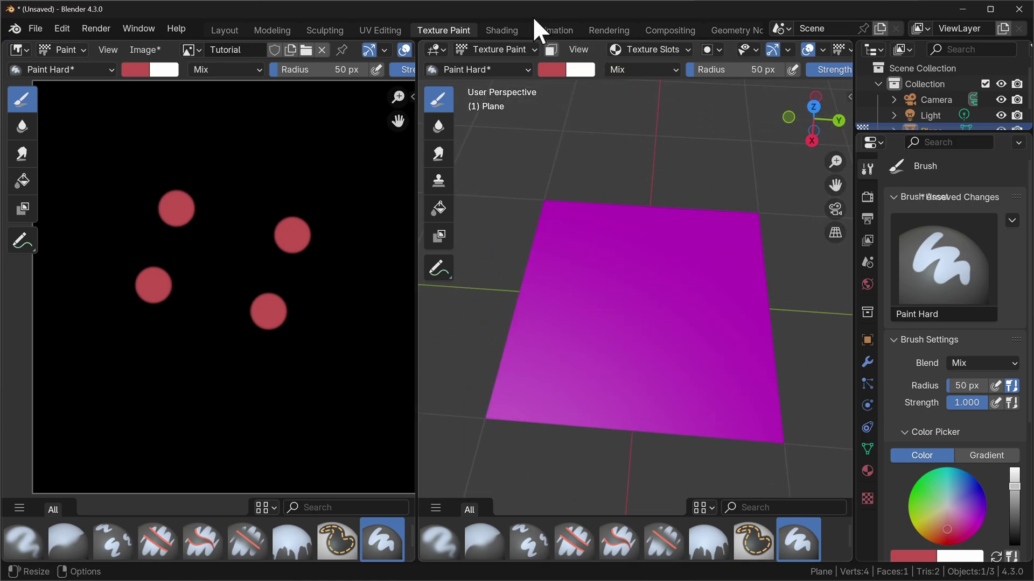
{"action": "left_click", "coordinate": [498, 32]}
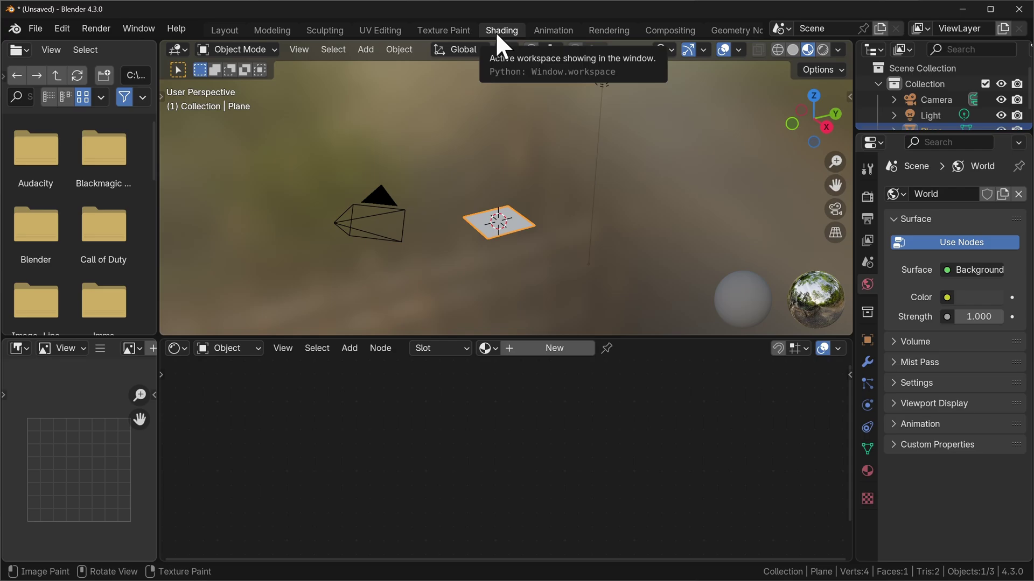
{"action": "left_click_drag", "start_coordinate": [664, 340], "coordinate": [661, 197]}
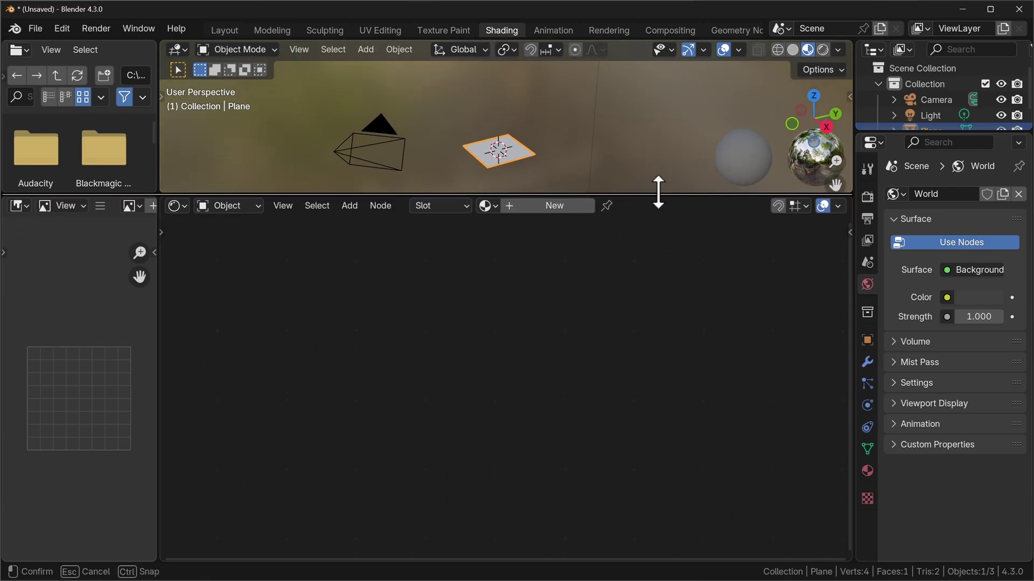
{"action": "left_click", "coordinate": [555, 204]}
Add an Image Texture node linked to the Principled BSDF's Base Color and assign the Tutorial image to it.
{"action": "middle_click_drag", "start_coordinate": [595, 256], "coordinate": [775, 454]}
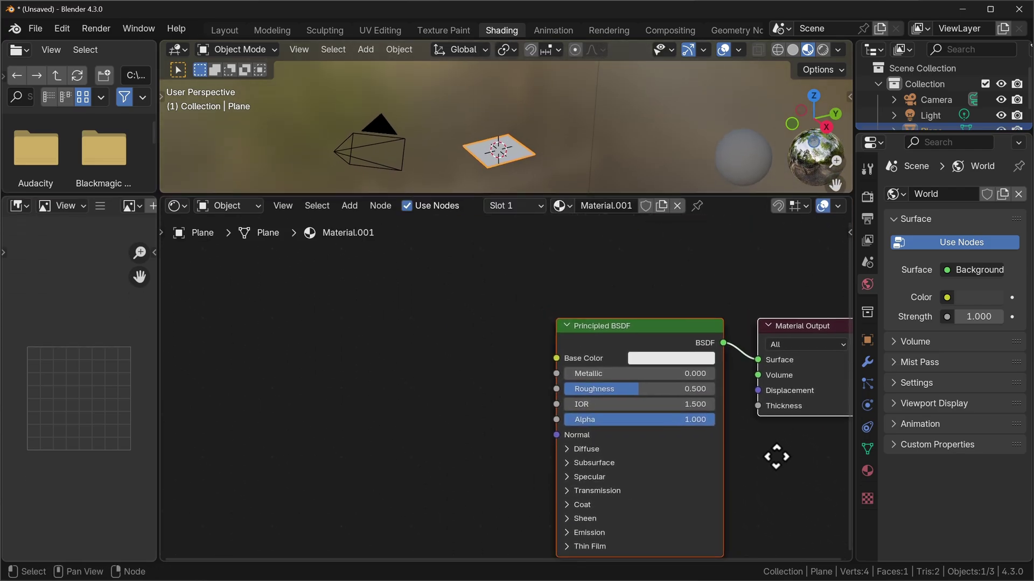
{"action": "left_click_drag", "start_coordinate": [575, 332], "coordinate": [450, 308]}
{"action": "type", "text": "image"}
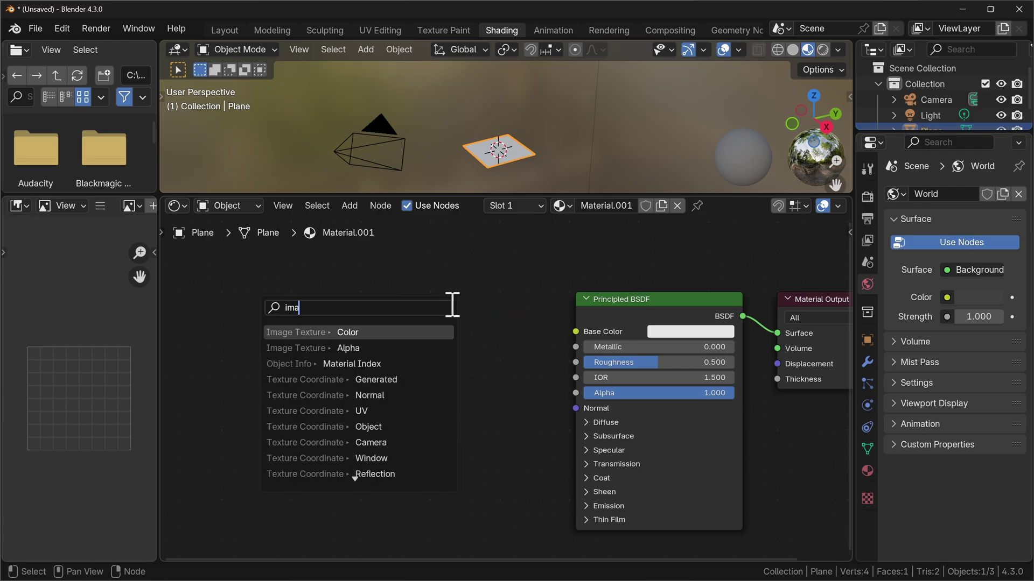
{"action": "left_click", "coordinate": [358, 330]}
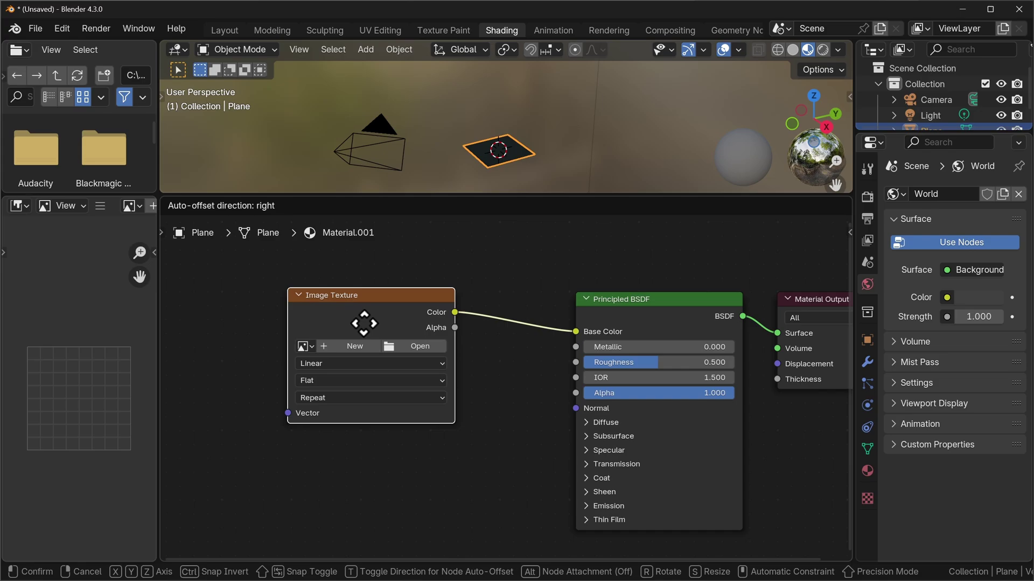
{"action": "left_click", "coordinate": [384, 328]}
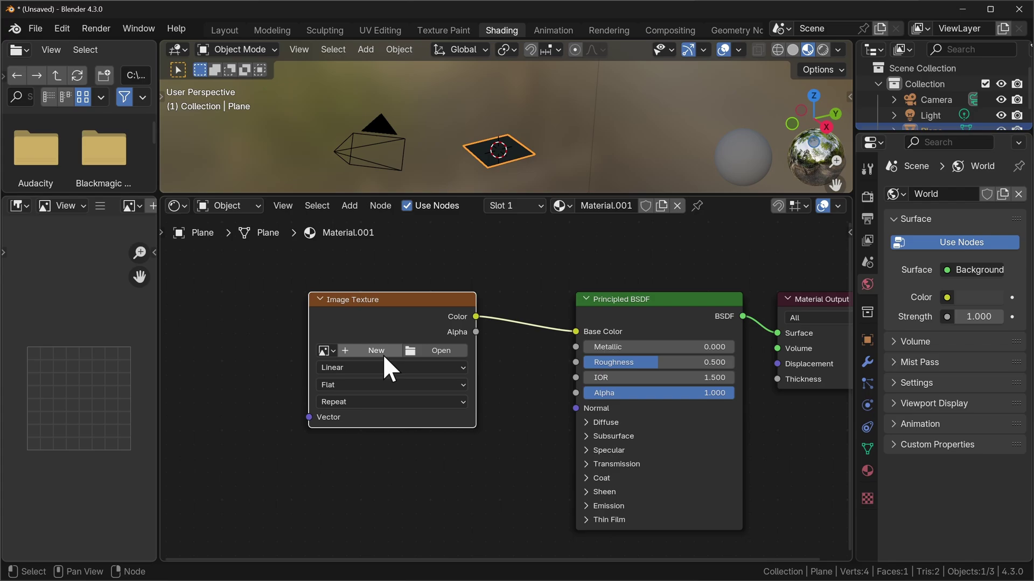
{"action": "left_click", "coordinate": [324, 351]}
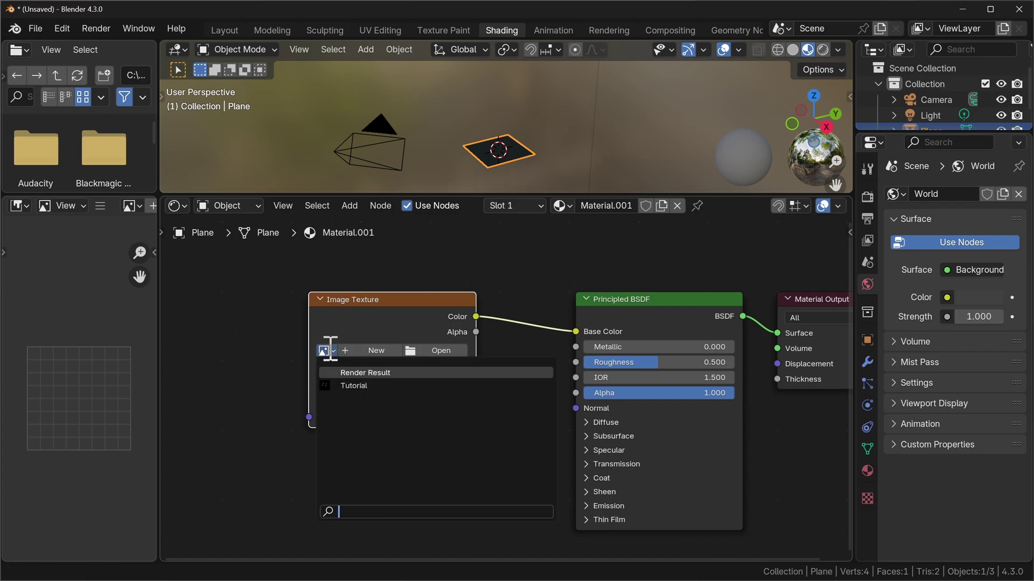
{"action": "left_click", "coordinate": [392, 385]}
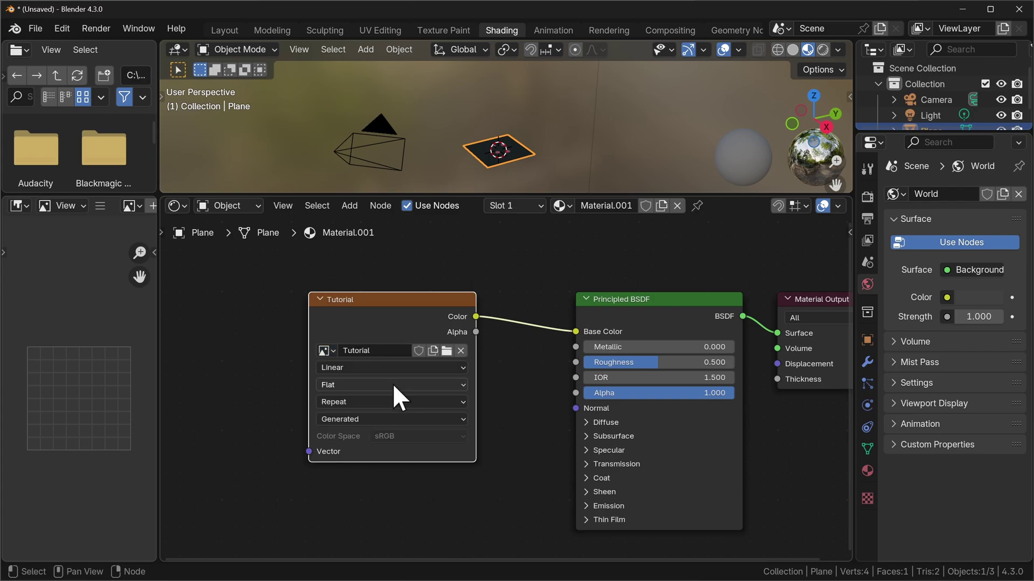
Return to the Texture Paint workspace and try to open the painted Tutorial image in an external editor.
{"action": "left_click", "coordinate": [455, 32]}
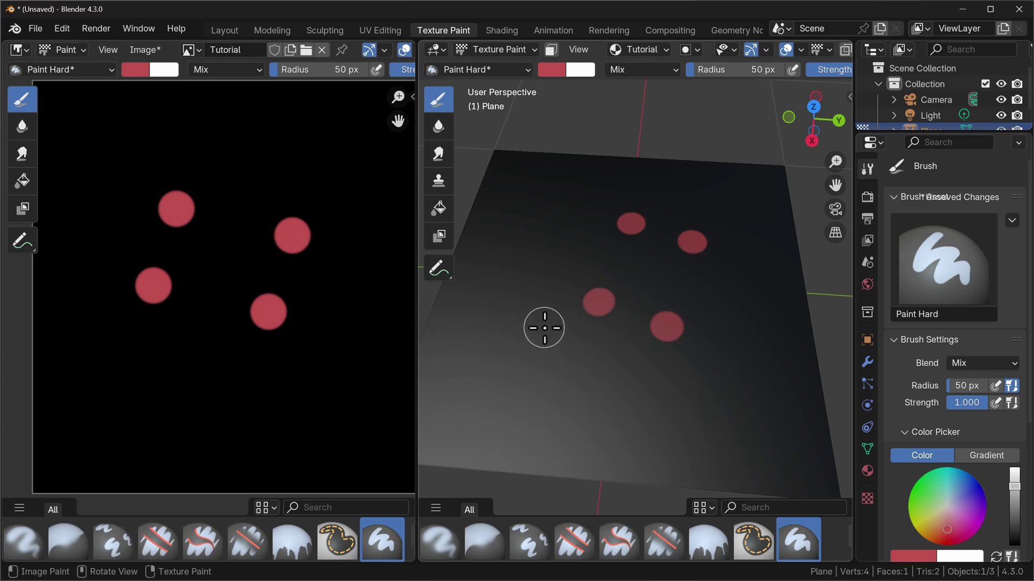
{"action": "scroll", "coordinate": [226, 325], "scroll_direction": "down", "scroll_amount": 2}
{"action": "scroll", "coordinate": [336, 319], "scroll_direction": "up", "scroll_amount": 2}
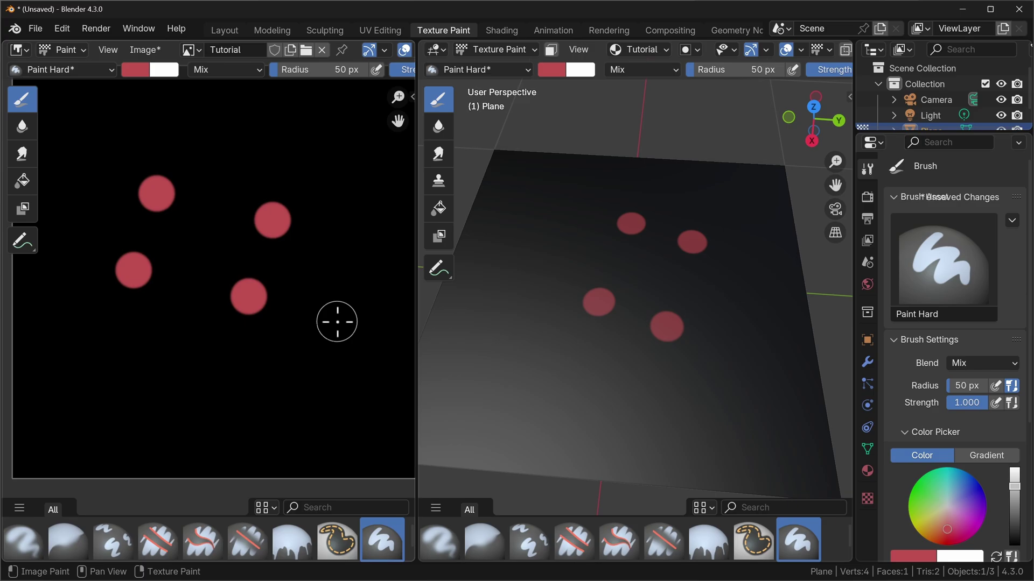
{"action": "scroll", "coordinate": [280, 167], "scroll_direction": "down", "scroll_amount": 1}
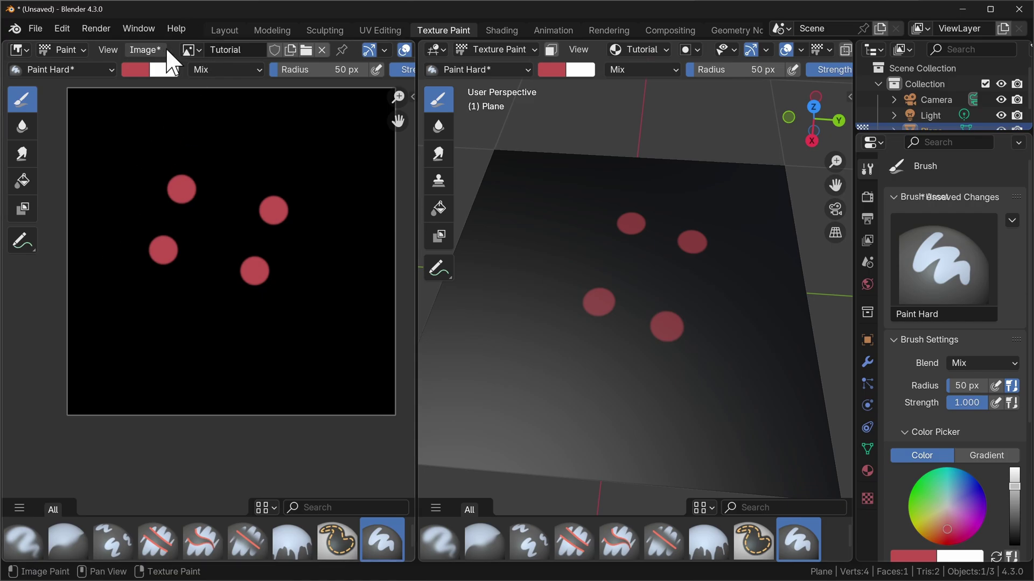
{"action": "left_click", "coordinate": [151, 50]}
{"action": "left_click", "coordinate": [239, 151]}
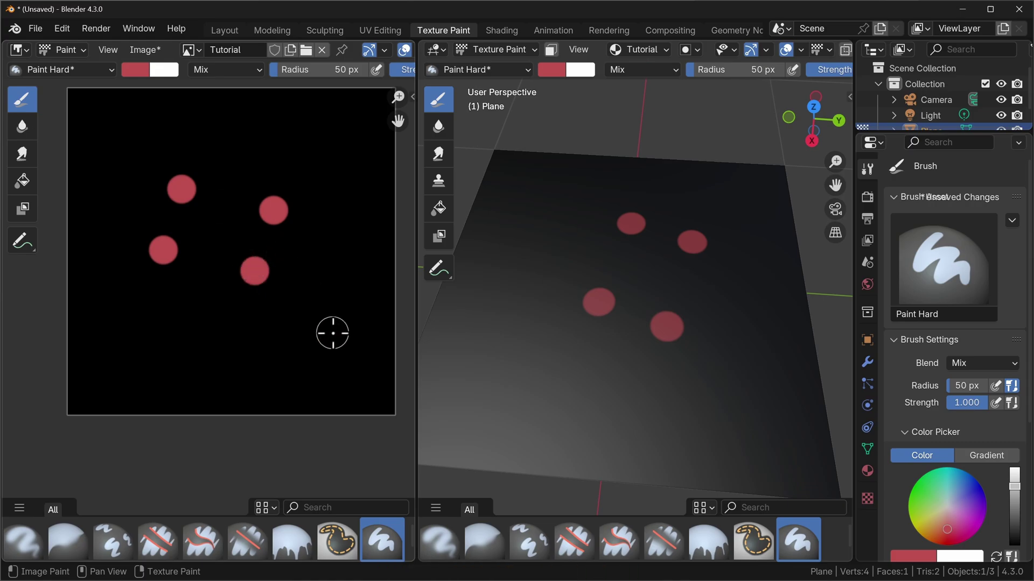
Save the Tutorial image to disk as a file and try again to edit it externally.
{"action": "left_click", "coordinate": [145, 49]}
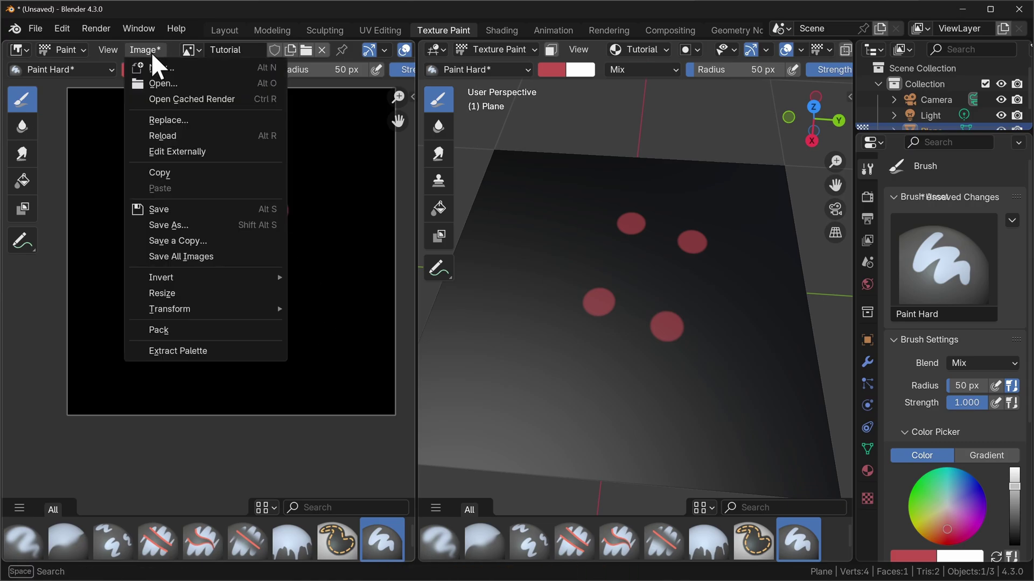
{"action": "left_click", "coordinate": [236, 225]}
{"action": "left_click", "coordinate": [780, 498]}
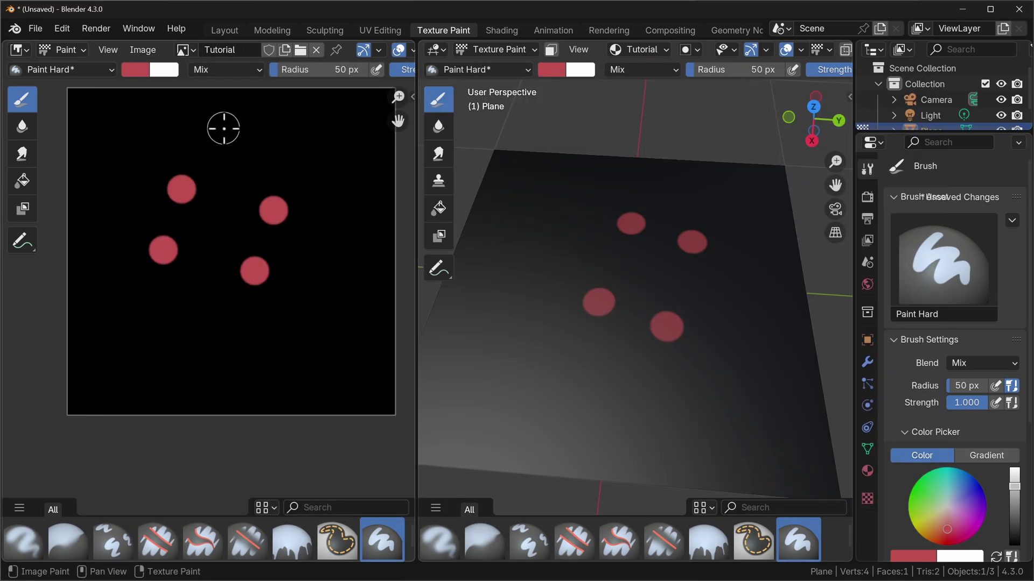
{"action": "left_click", "coordinate": [143, 50]}
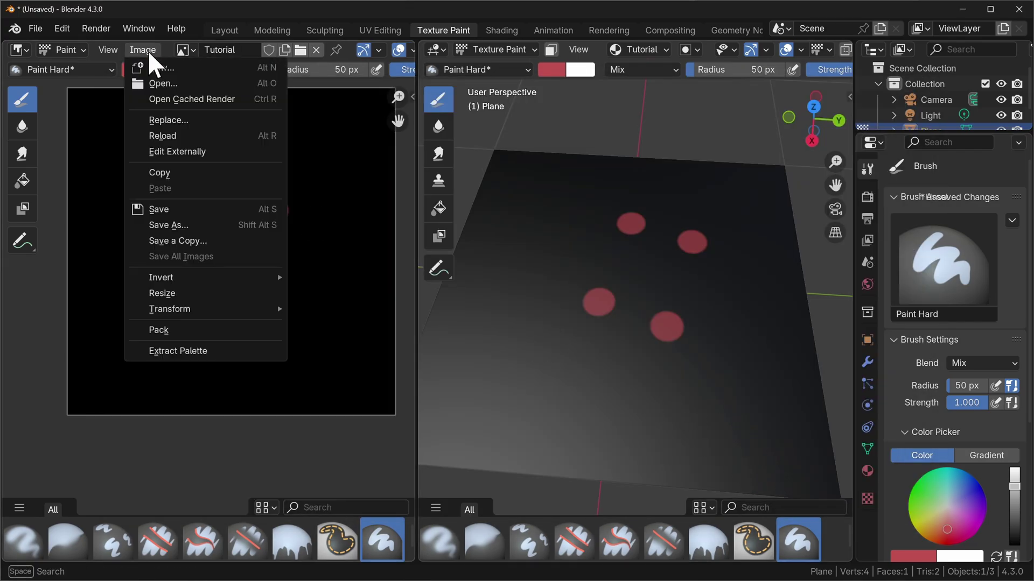
{"action": "left_click", "coordinate": [195, 152]}
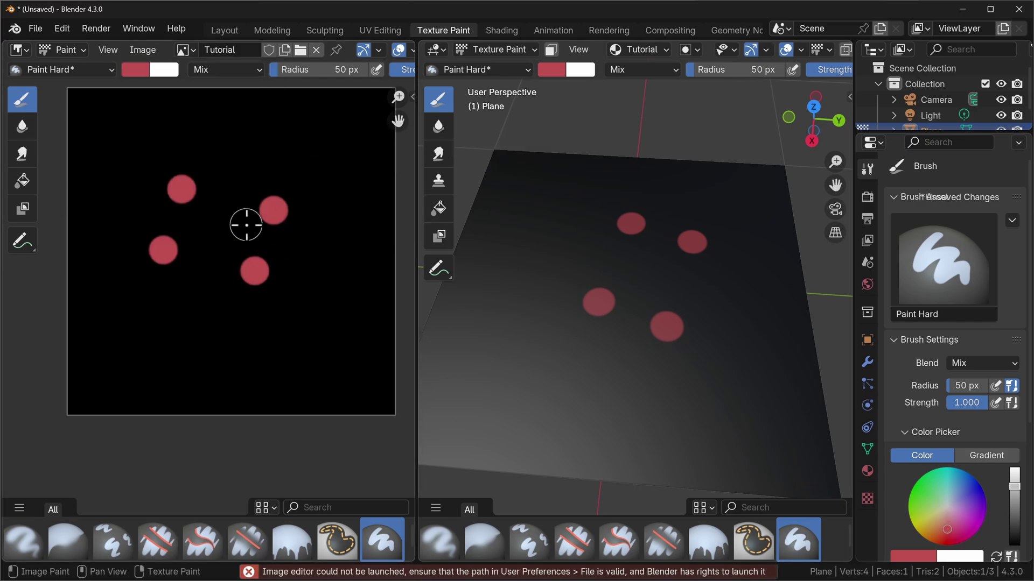
Open the File Paths preferences and find the Image Editor setting among the applications.
{"action": "left_click", "coordinate": [63, 28]}
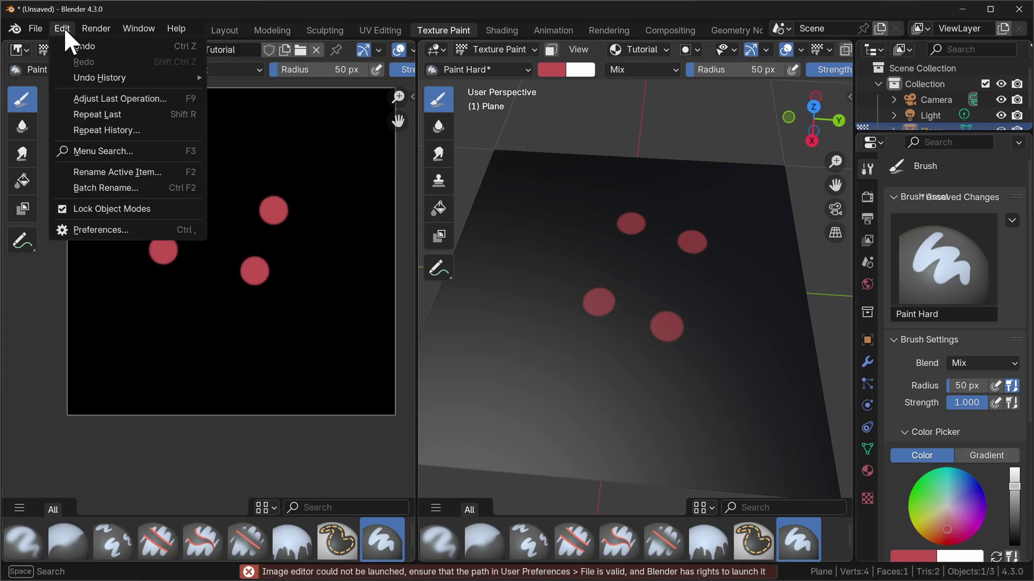
{"action": "left_click", "coordinate": [150, 235]}
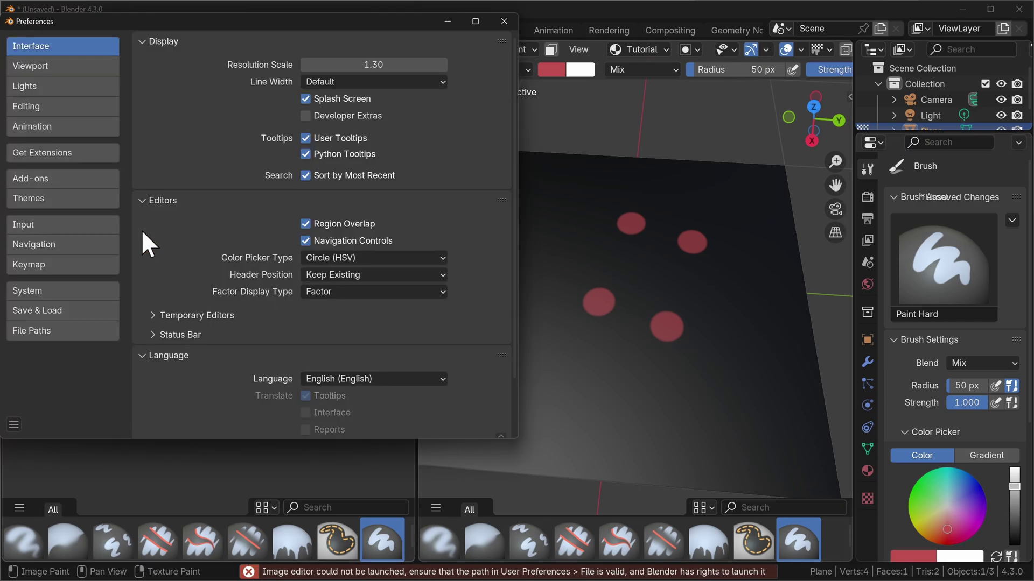
{"action": "left_click", "coordinate": [83, 343]}
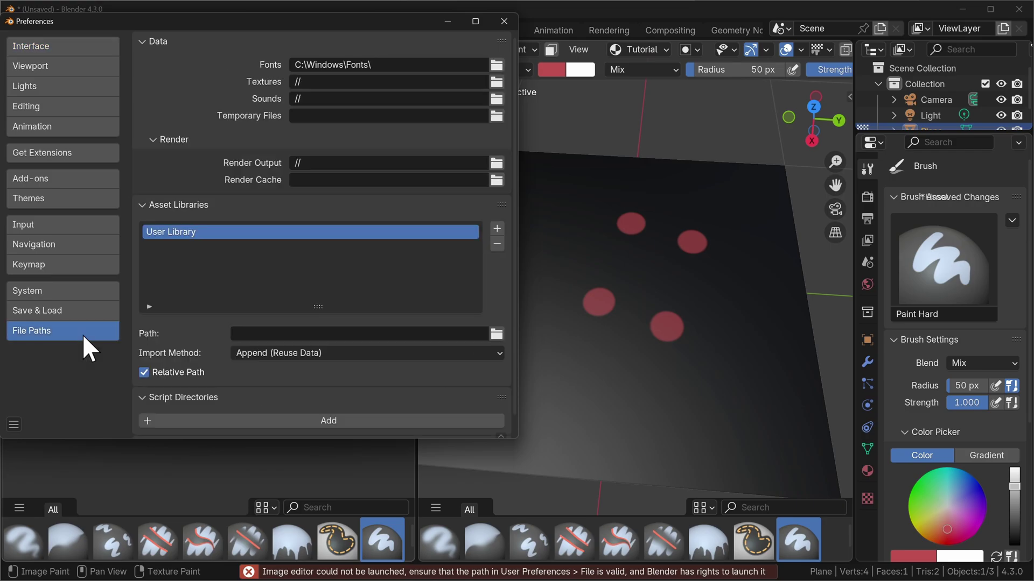
{"action": "scroll", "coordinate": [377, 318], "scroll_direction": "down", "scroll_amount": 1}
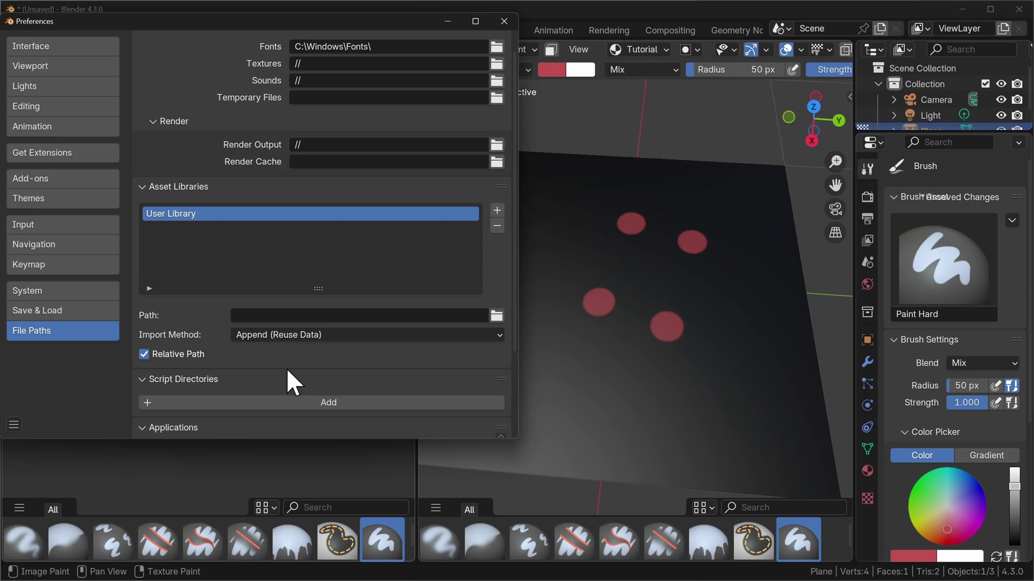
{"action": "scroll", "coordinate": [304, 358], "scroll_direction": "down", "scroll_amount": 5}
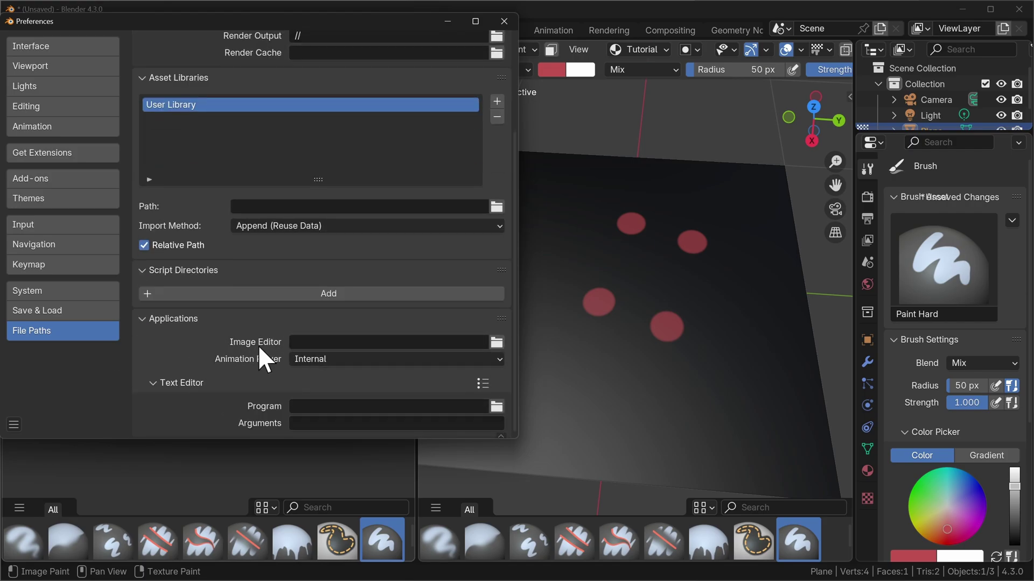
Start choosing the Image Editor program in Preferences and check the program folders on Local Disk (C:) in File Explorer.
{"action": "left_click", "coordinate": [496, 342]}
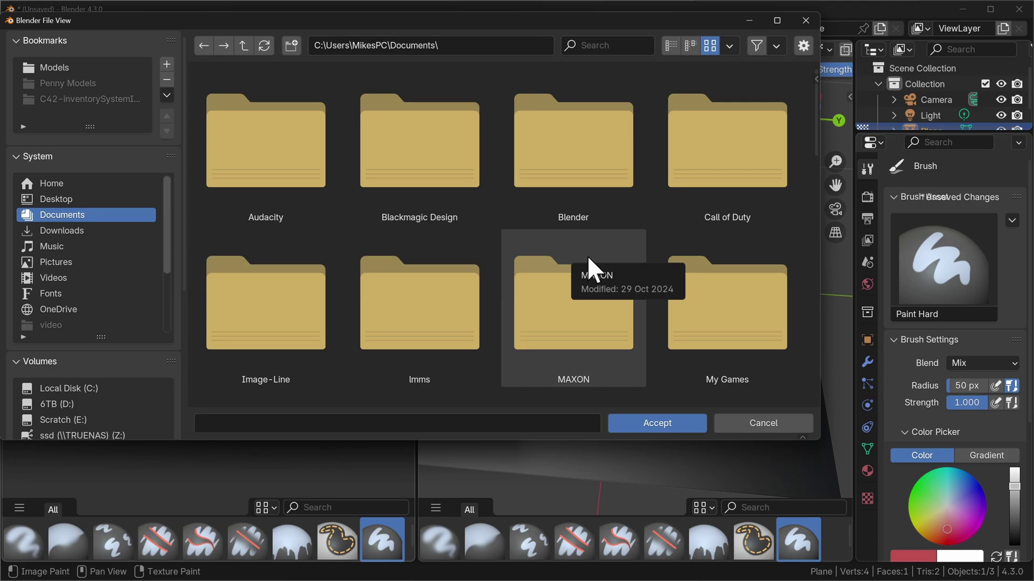
{"action": "mouse_move", "coordinate": [646, 576]}
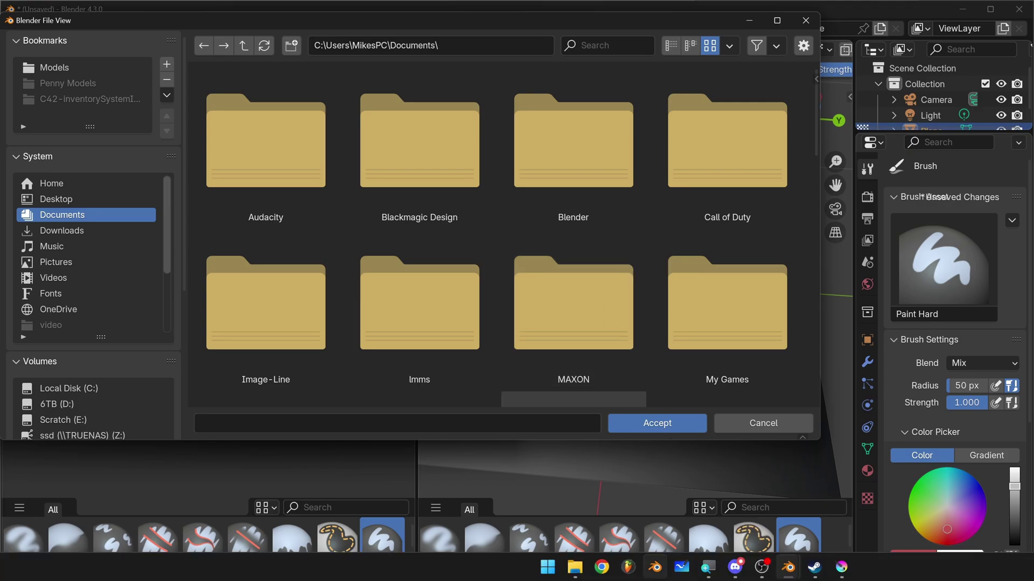
{"action": "left_click", "coordinate": [575, 568]}
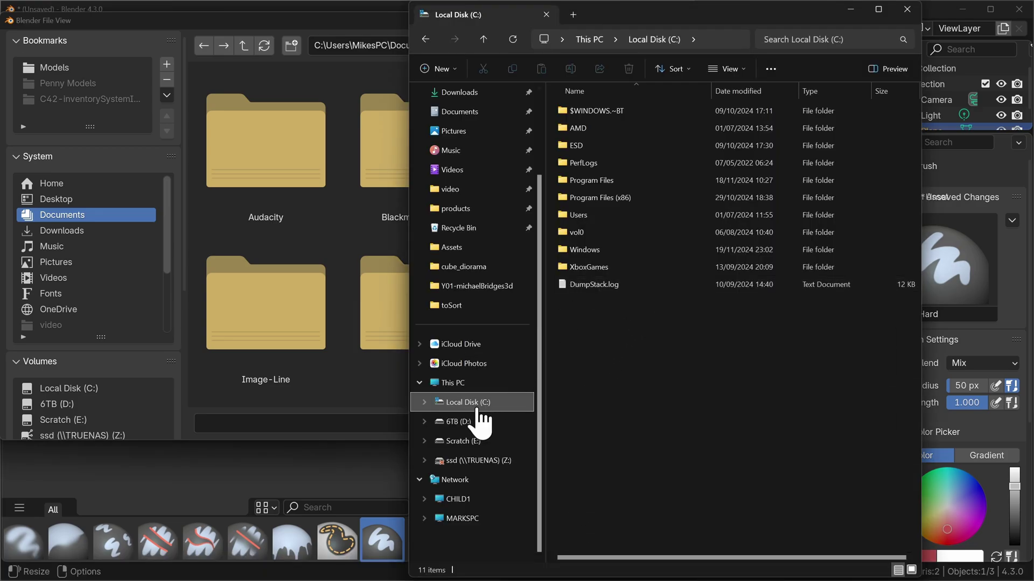
{"action": "left_click", "coordinate": [629, 193]}
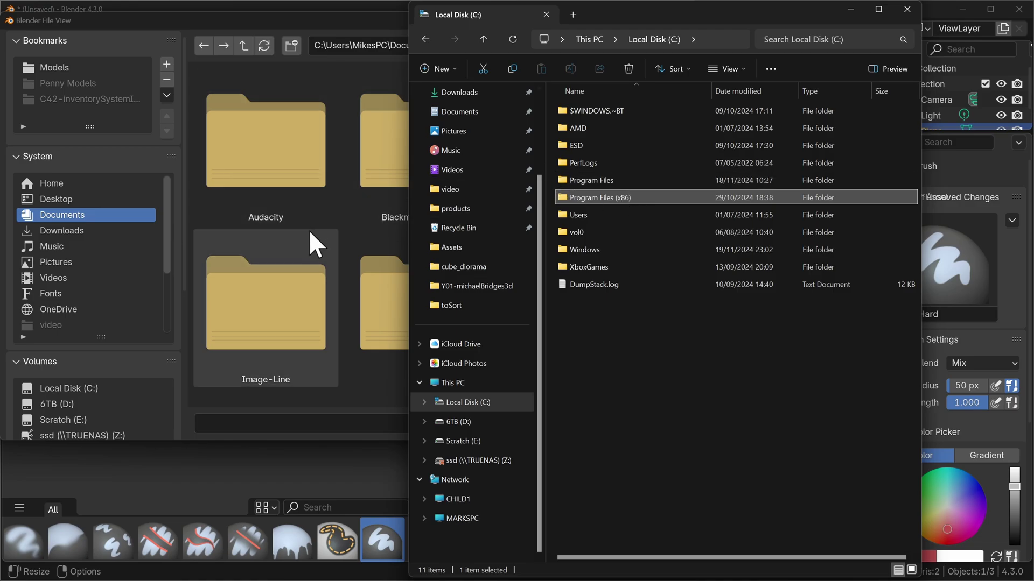
For the Image Editor program, browse the Scratch (E:) drive to SteamLibrary\steamapps\common\Krita in Blender's file view.
{"action": "left_click", "coordinate": [66, 421]}
{"action": "scroll", "coordinate": [377, 334], "scroll_direction": "down", "scroll_amount": 4}
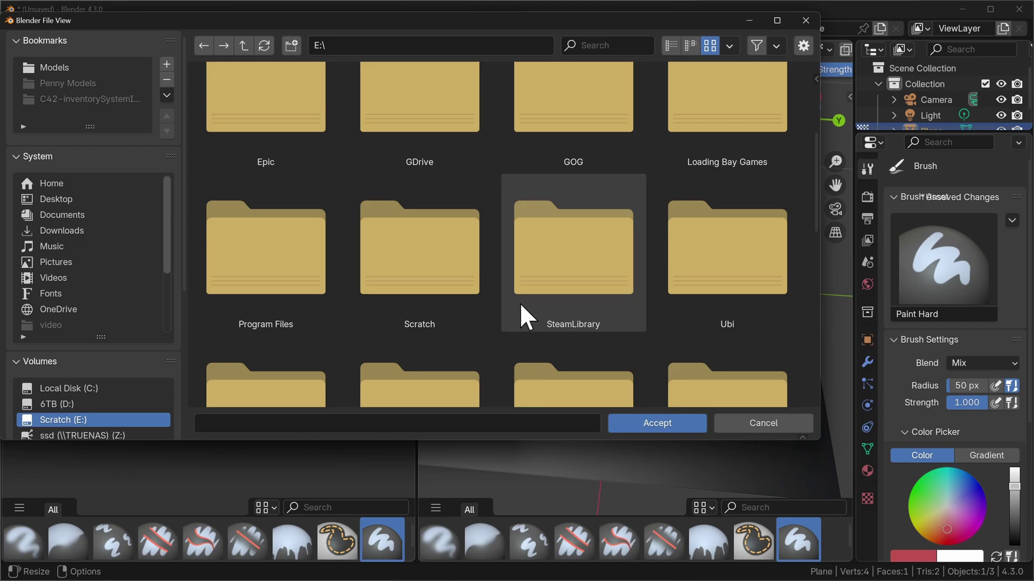
{"action": "left_click", "coordinate": [590, 267]}
{"action": "double_click", "coordinate": [287, 154]}
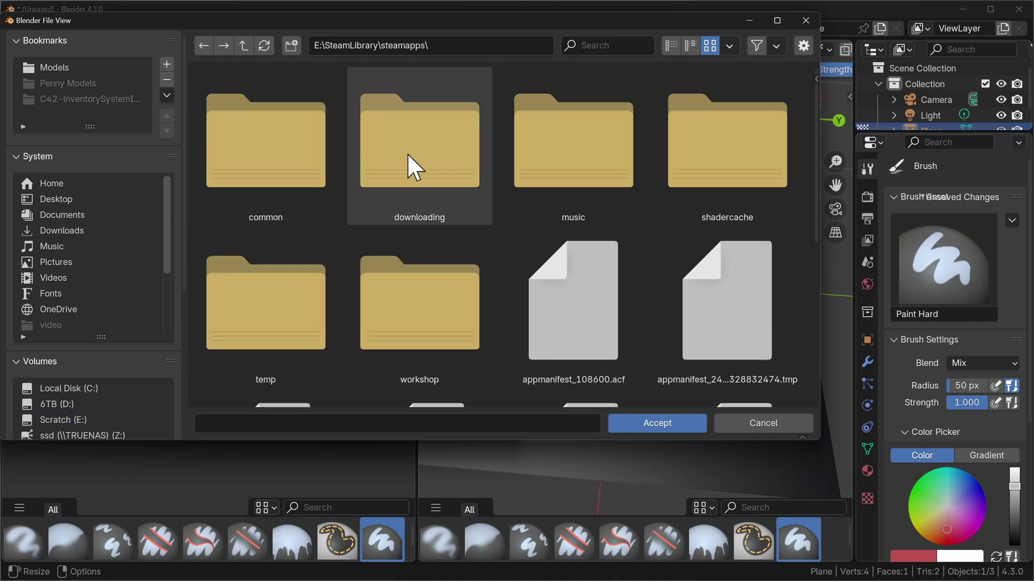
{"action": "double_click", "coordinate": [277, 155]}
{"action": "scroll", "coordinate": [694, 285], "scroll_direction": "down", "scroll_amount": 2}
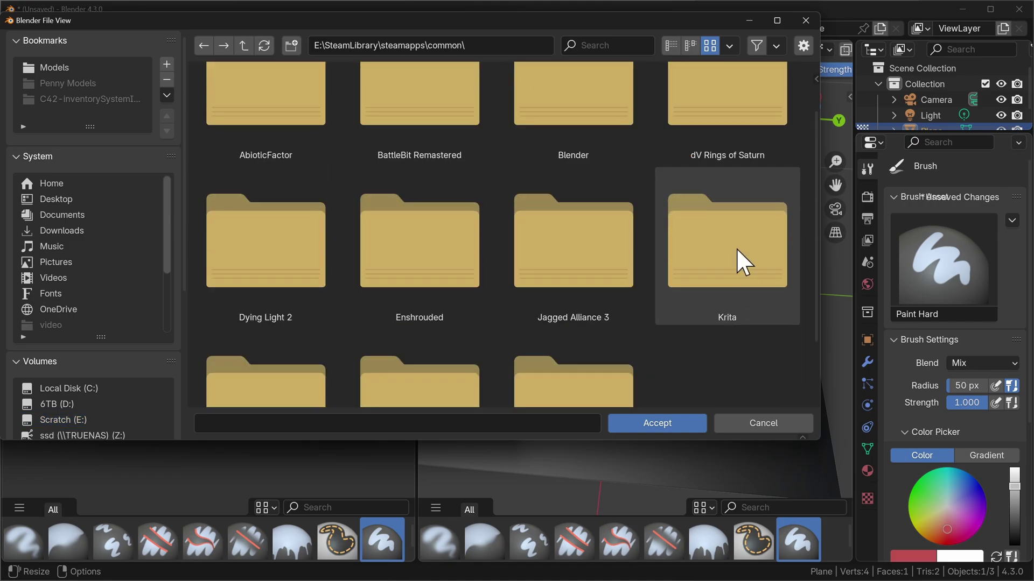
{"action": "double_click", "coordinate": [736, 247]}
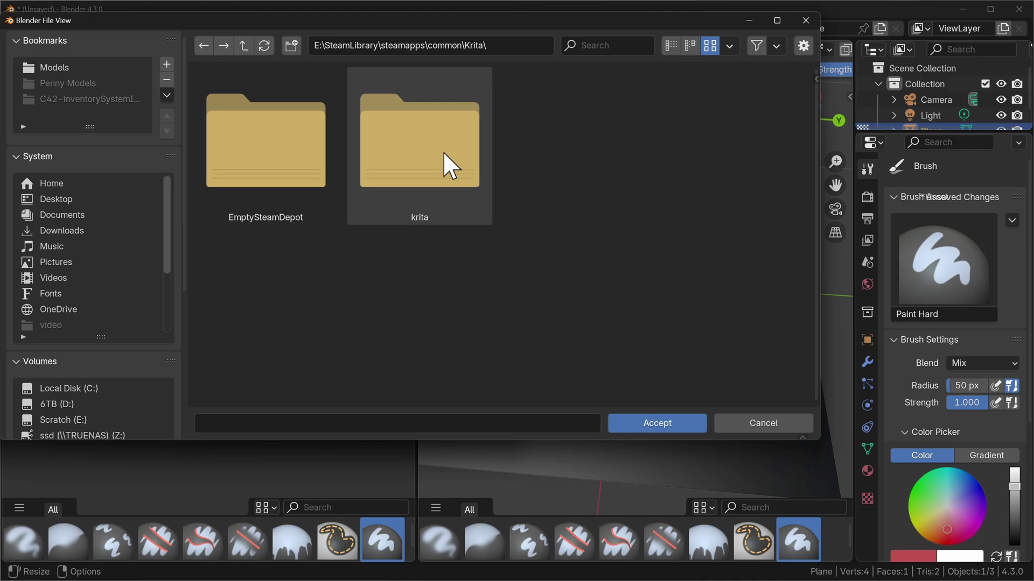
Choose krita.exe from the krita\bin folder as the Image Editor application.
{"action": "double_click", "coordinate": [445, 135]}
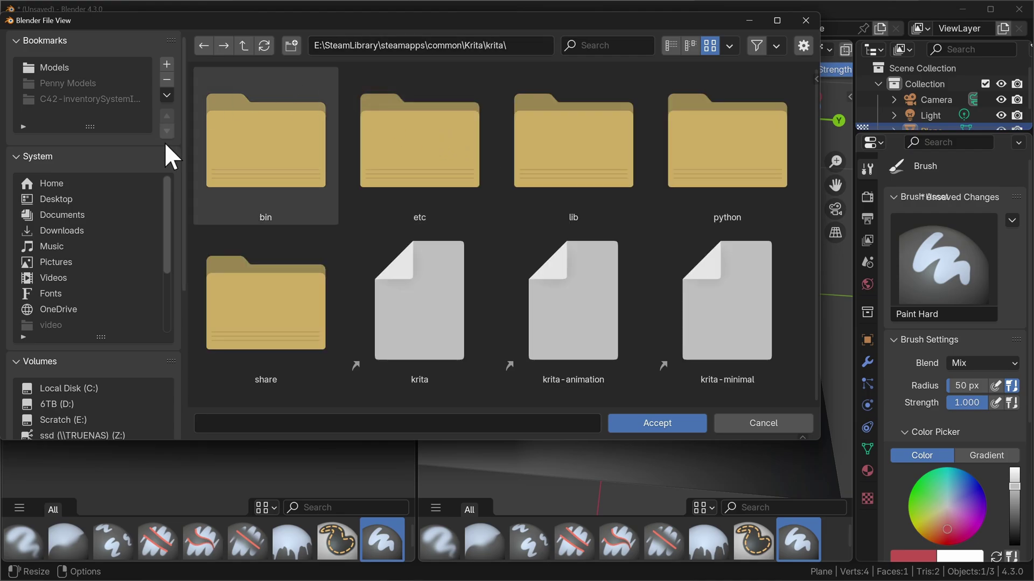
{"action": "double_click", "coordinate": [248, 126]}
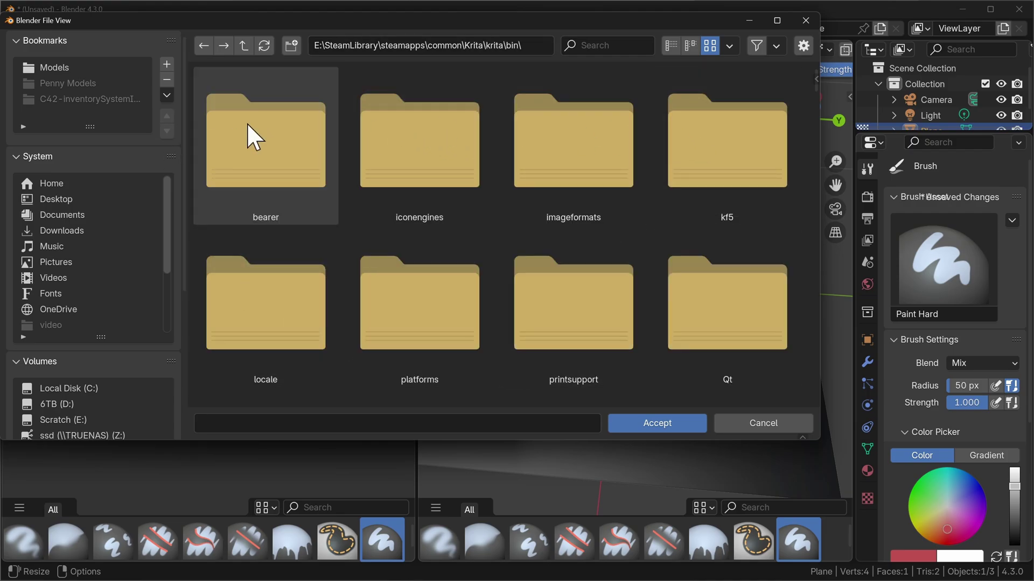
{"action": "scroll", "coordinate": [641, 264], "scroll_direction": "down", "scroll_amount": 5}
{"action": "scroll", "coordinate": [638, 241], "scroll_direction": "down", "scroll_amount": 10}
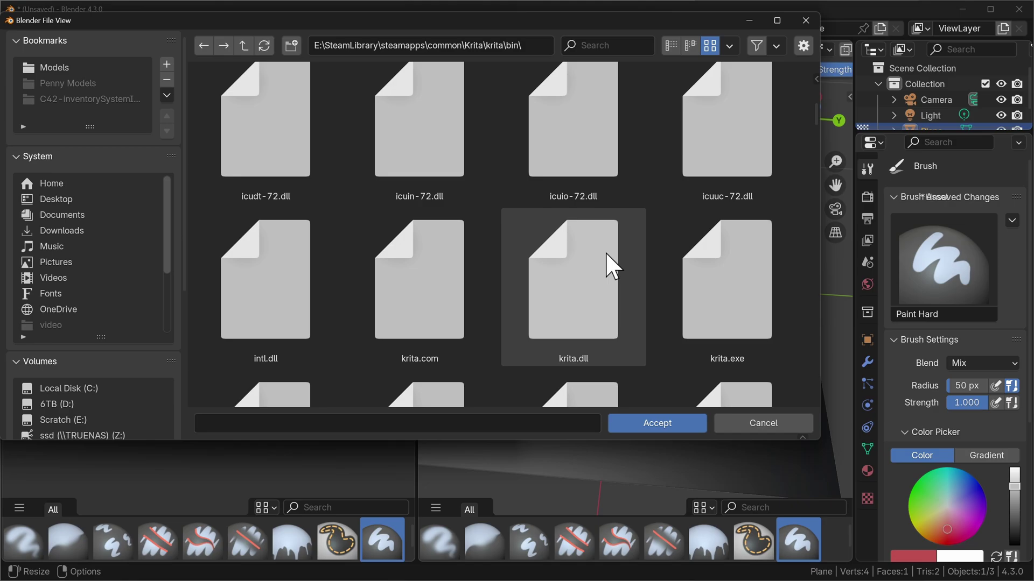
{"action": "left_click", "coordinate": [752, 129]}
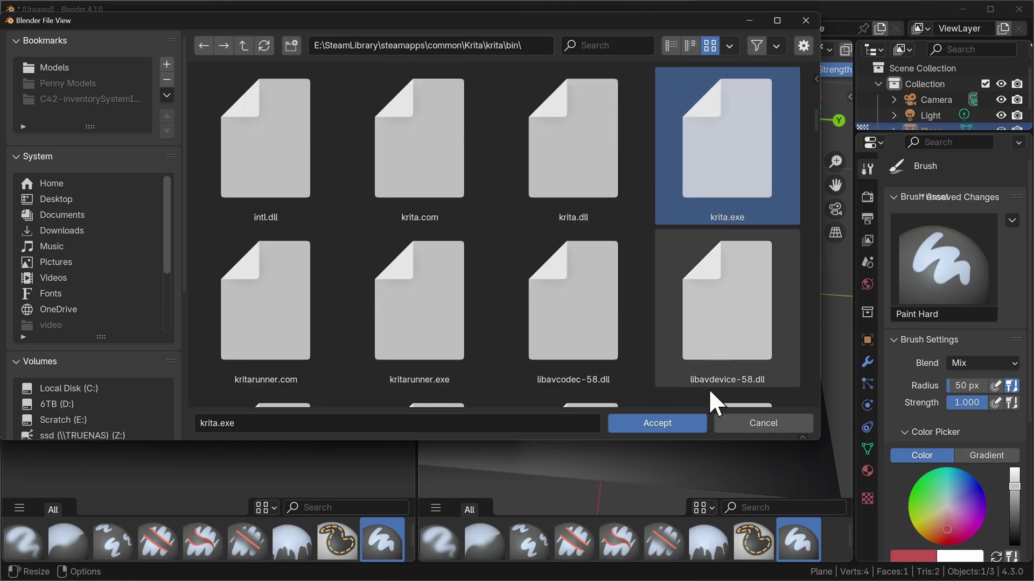
{"action": "left_click", "coordinate": [685, 425]}
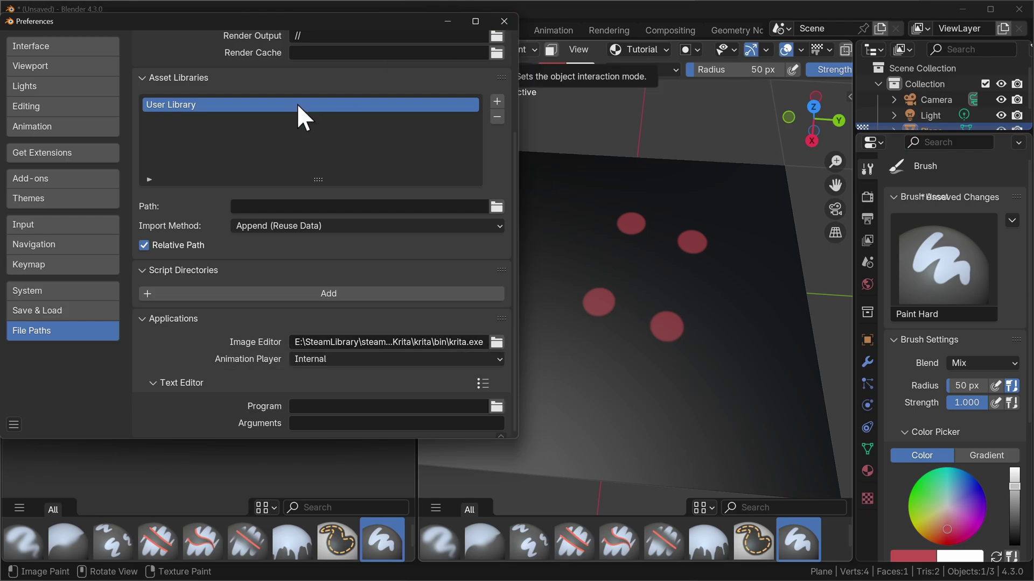
Close the Preferences and open the Tutorial image in Krita for external editing.
{"action": "left_click", "coordinate": [504, 21]}
{"action": "left_click", "coordinate": [143, 50]}
{"action": "left_click", "coordinate": [208, 146]}
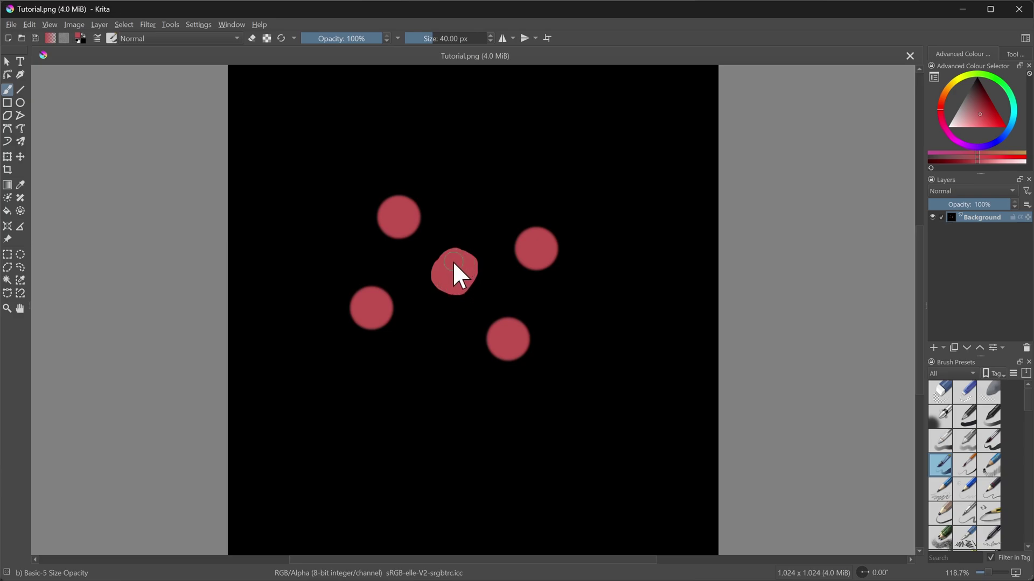
Paint a green loop around the red dots in Krita and save Tutorial.png.
{"action": "left_click", "coordinate": [979, 72]}
{"action": "mouse_move", "coordinate": [340, 166]}
{"action": "left_mouse_down"}
{"action": "mouse_move", "coordinate": [658, 314]}
{"action": "mouse_move", "coordinate": [316, 336]}
{"action": "mouse_move", "coordinate": [360, 148]}
{"action": "left_mouse_up"}
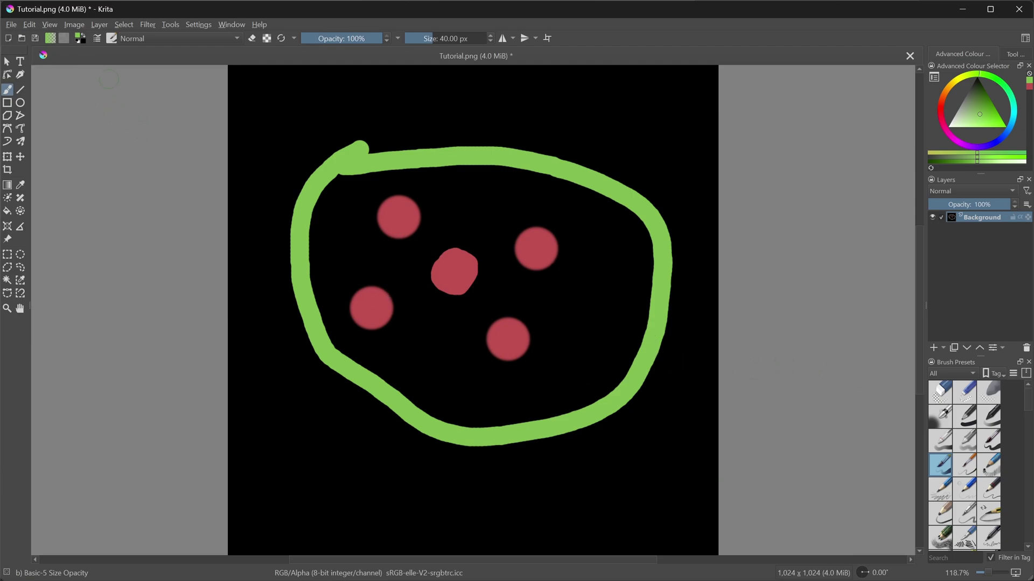
{"action": "left_click", "coordinate": [31, 25]}
{"action": "mouse_move", "coordinate": [13, 25]}
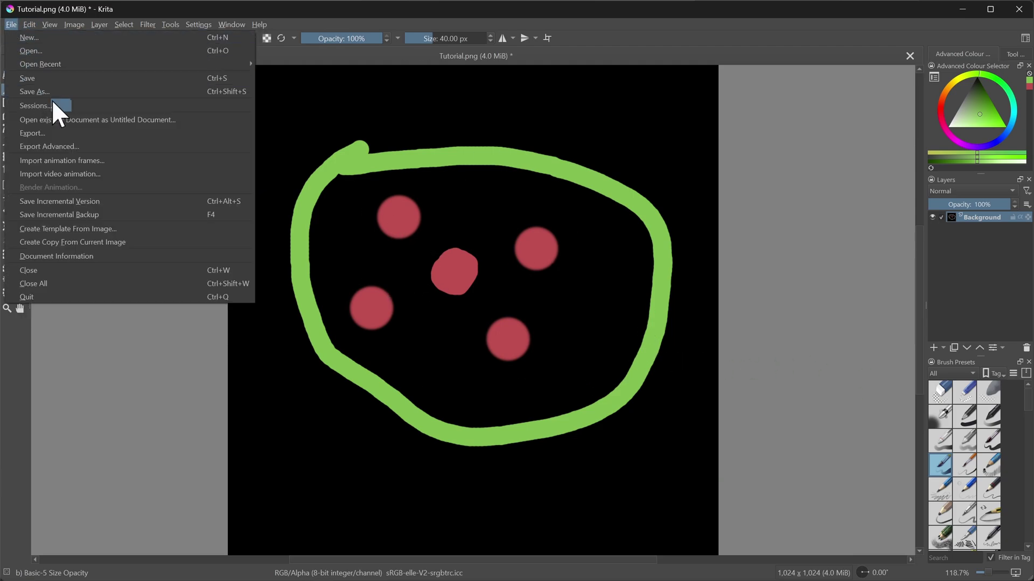
{"action": "left_click", "coordinate": [77, 81]}
{"action": "left_click", "coordinate": [592, 409]}
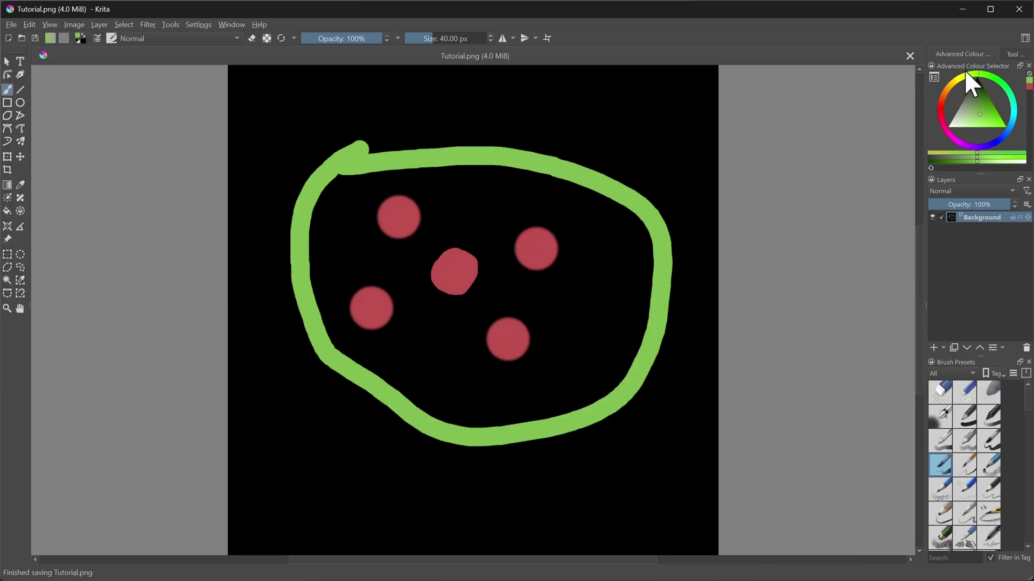
Switch back to Blender and reload the Tutorial image from disk in the Image Editor.
{"action": "left_click", "coordinate": [962, 10]}
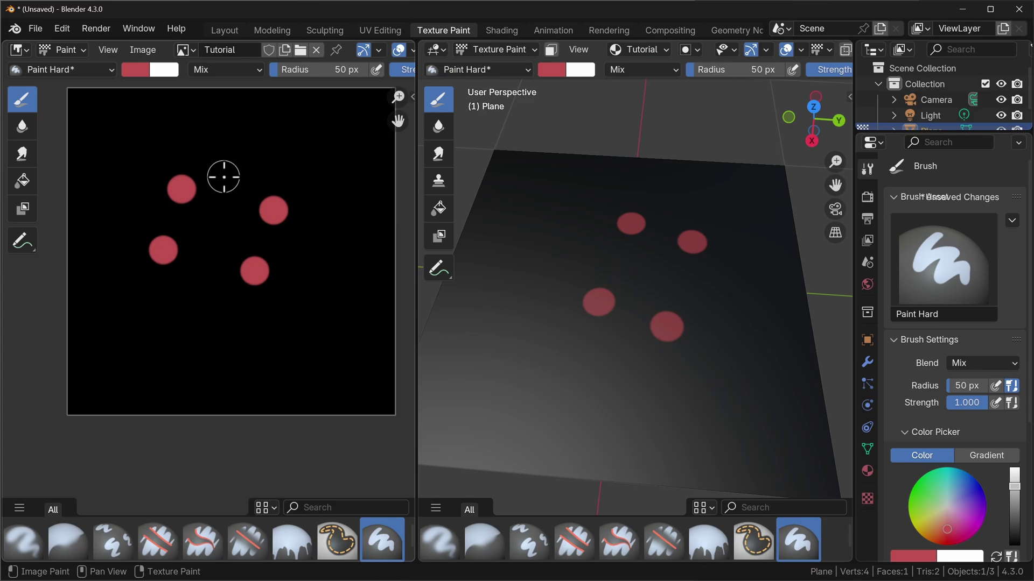
{"action": "key", "text": "n"}
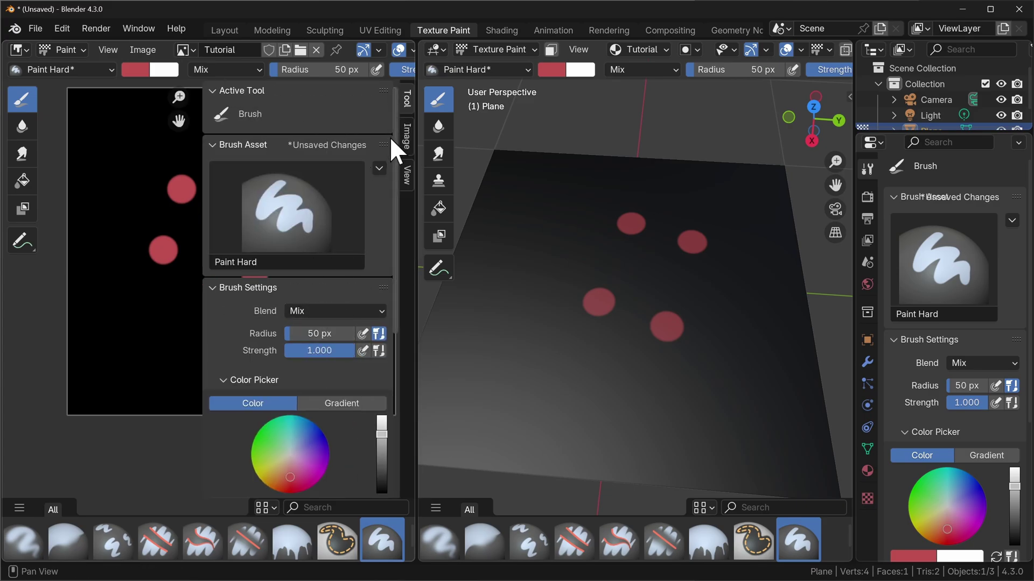
{"action": "left_click", "coordinate": [407, 141]}
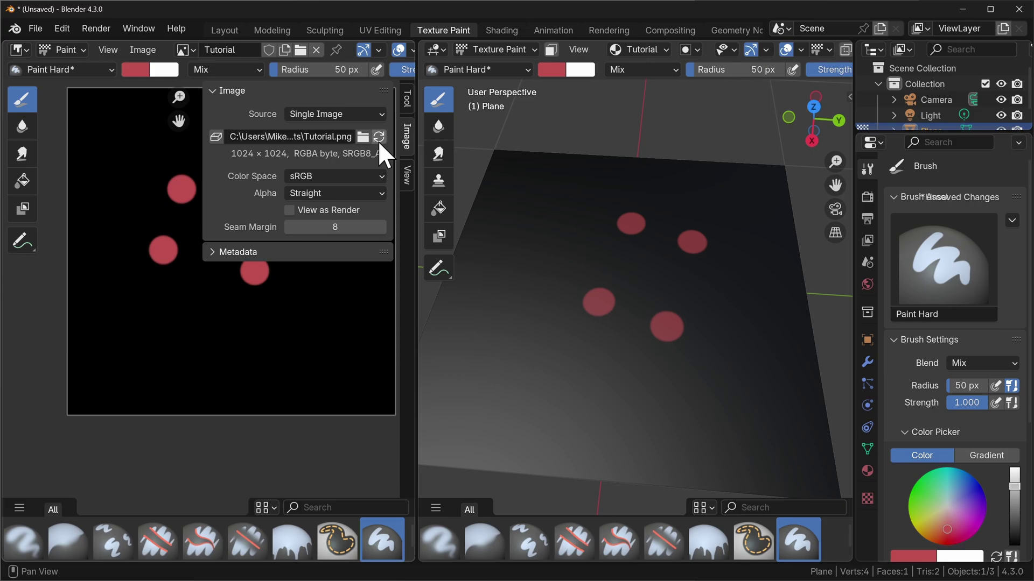
{"action": "left_click", "coordinate": [142, 49]}
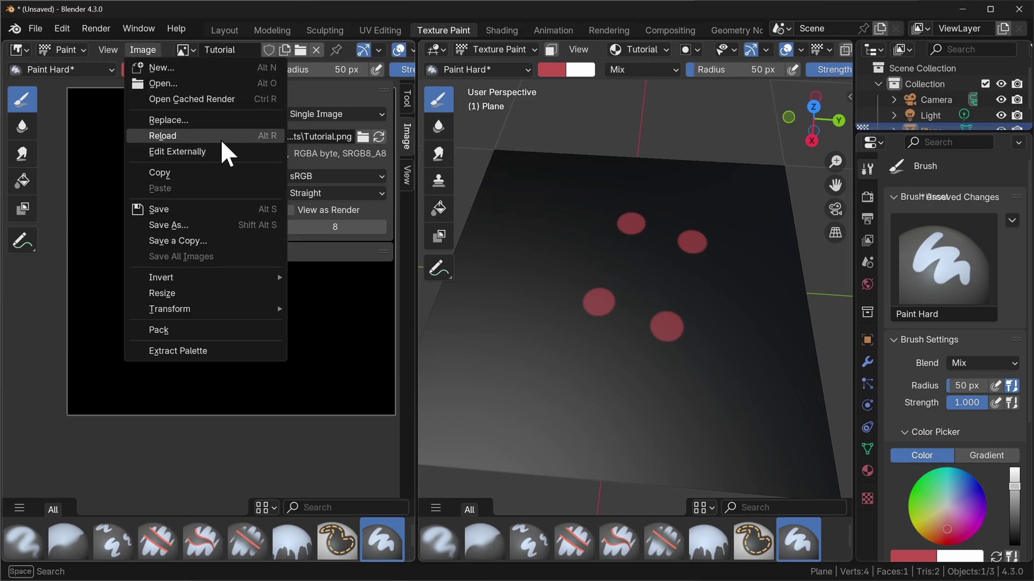
{"action": "left_click", "coordinate": [238, 139]}
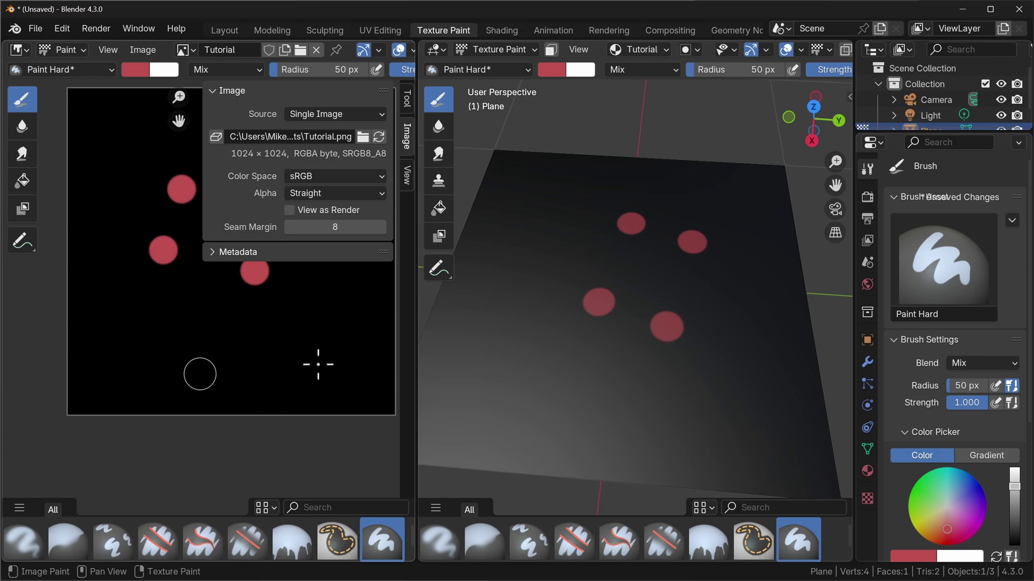
{"action": "key", "text": "n"}
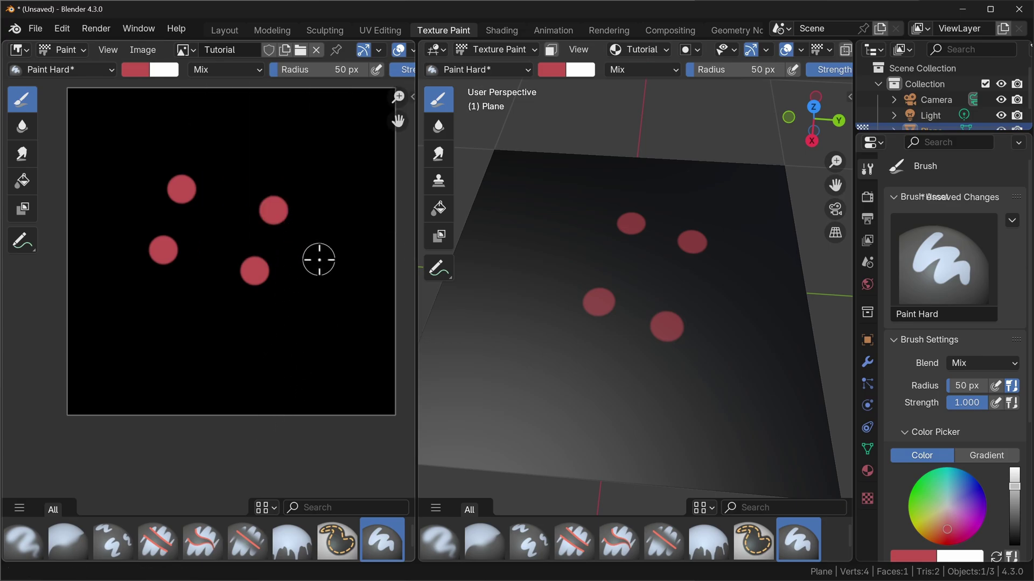
{"action": "key", "text": "alt+r"}
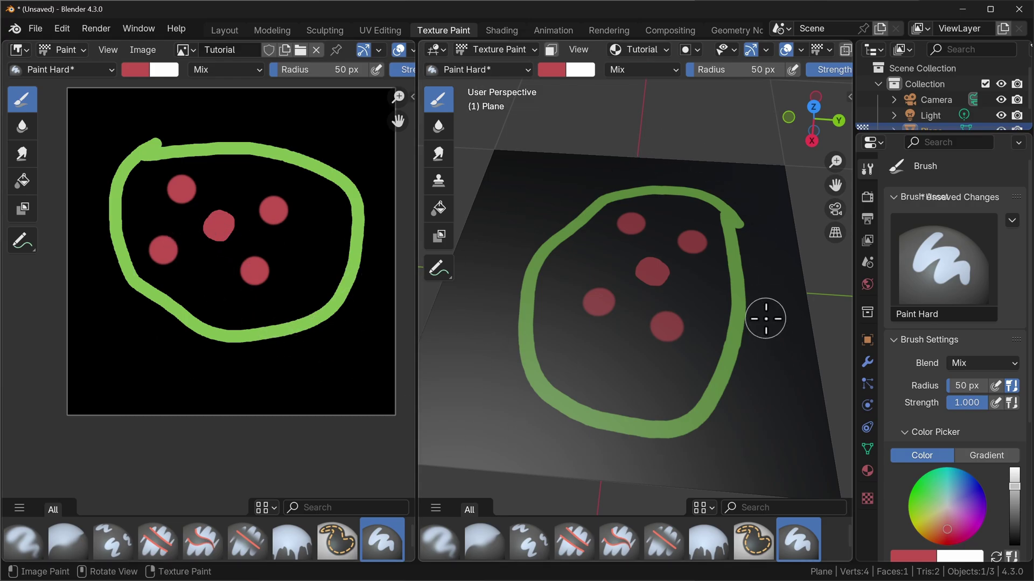
Maximize the 3D viewport and expand the External settings within the texture paint tool's Options.
{"action": "middle_click_drag", "start_coordinate": [766, 319], "coordinate": [709, 397]}
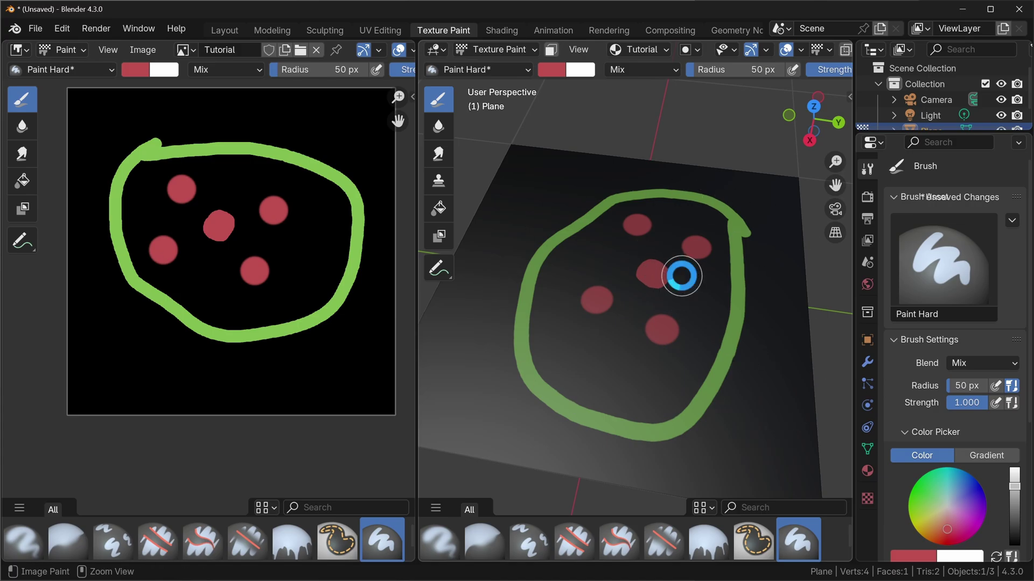
{"action": "key", "text": "ctrl+space"}
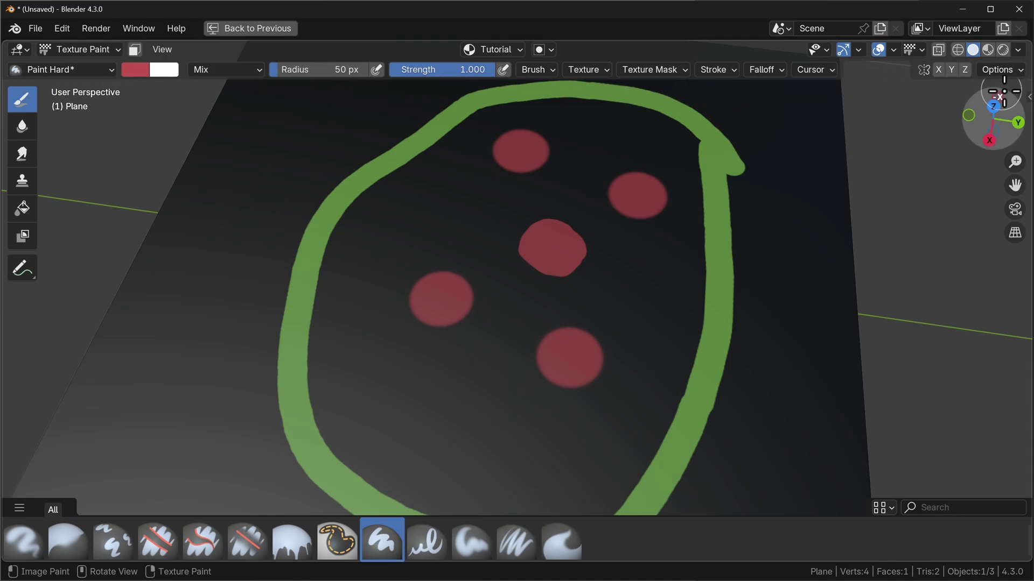
{"action": "left_click", "coordinate": [1015, 69]}
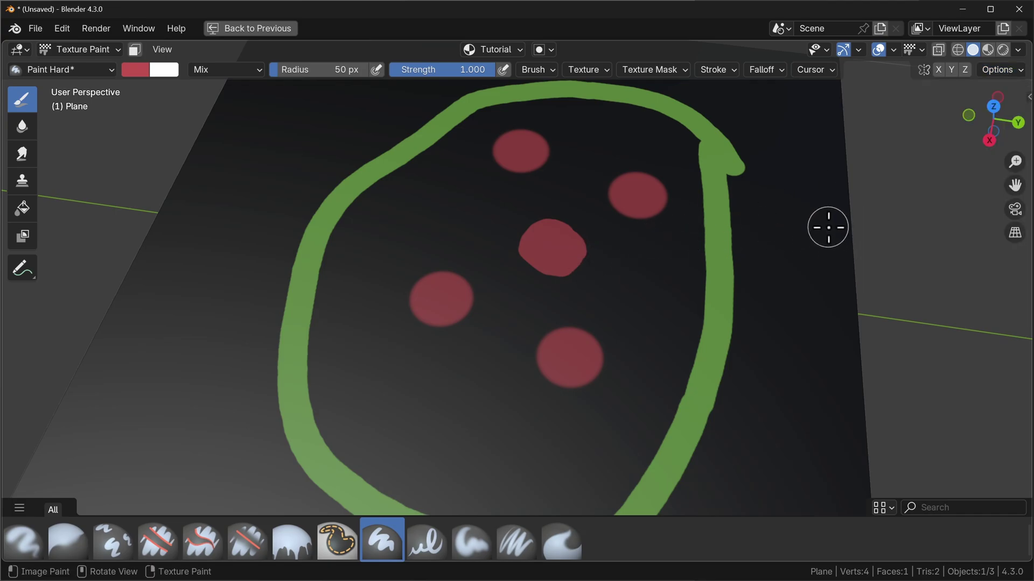
{"action": "key", "text": "n"}
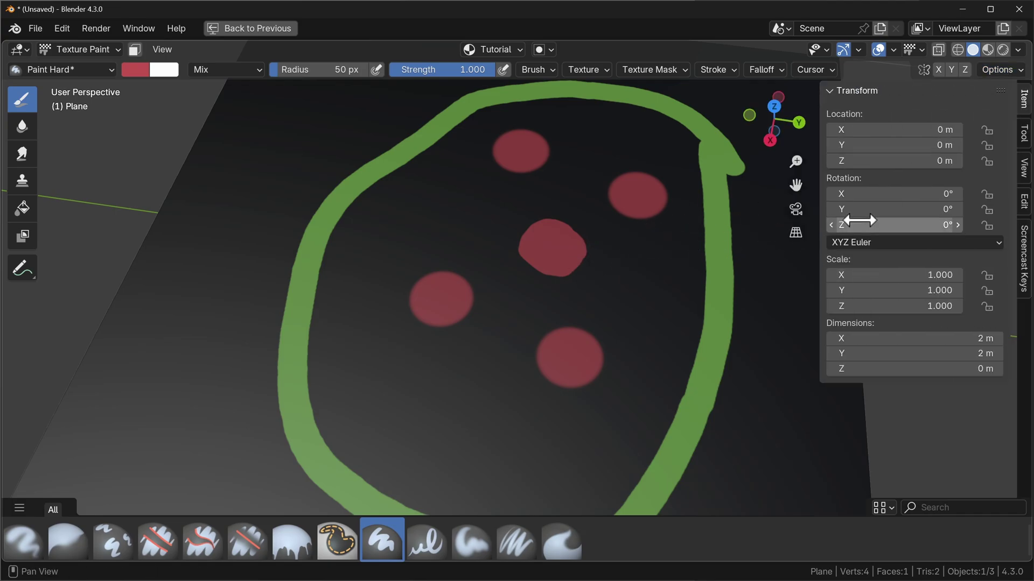
{"action": "left_click", "coordinate": [1025, 140]}
{"action": "scroll", "coordinate": [951, 324], "scroll_direction": "down", "scroll_amount": 8}
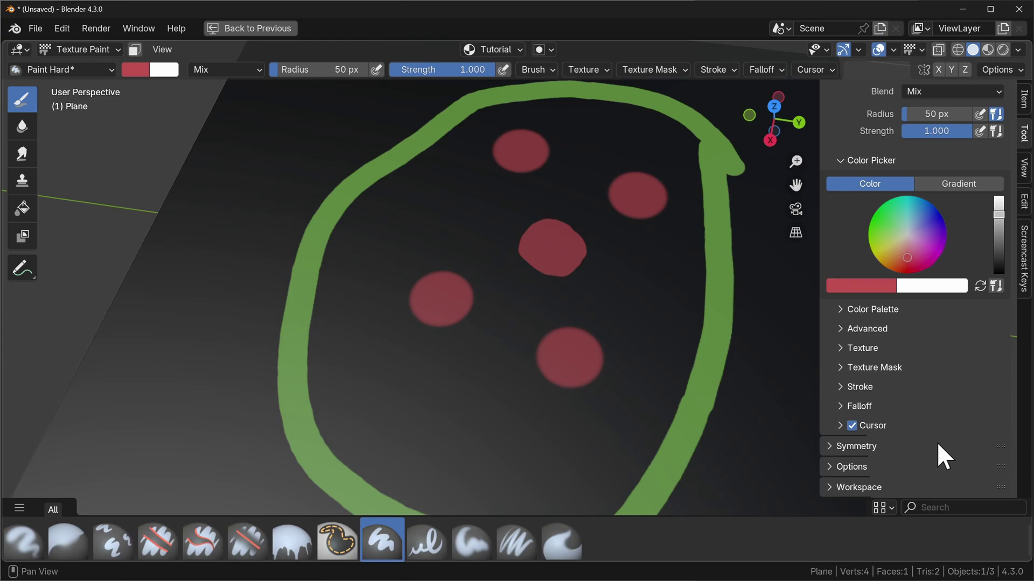
{"action": "left_click", "coordinate": [831, 466]}
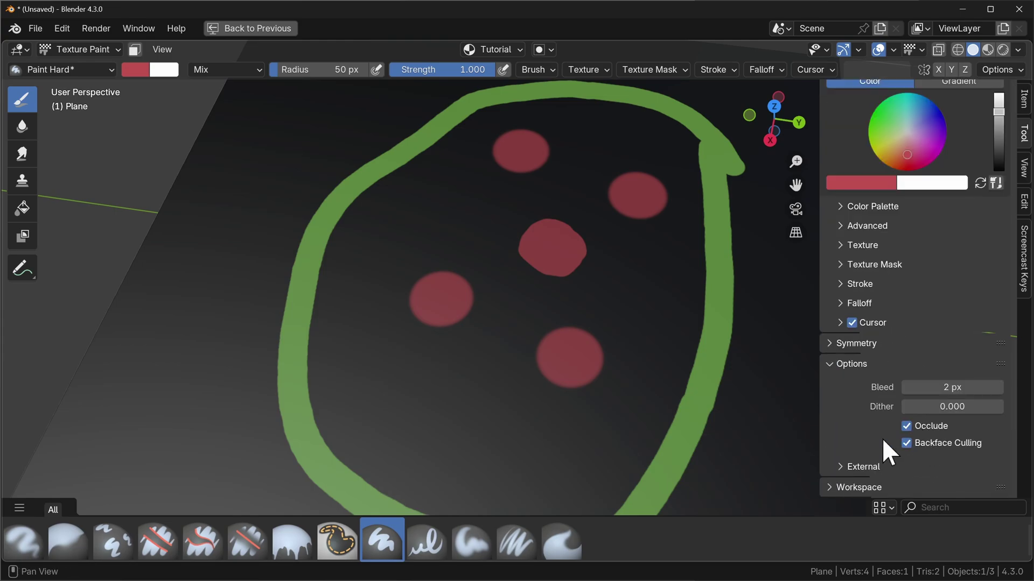
{"action": "left_click", "coordinate": [846, 466]}
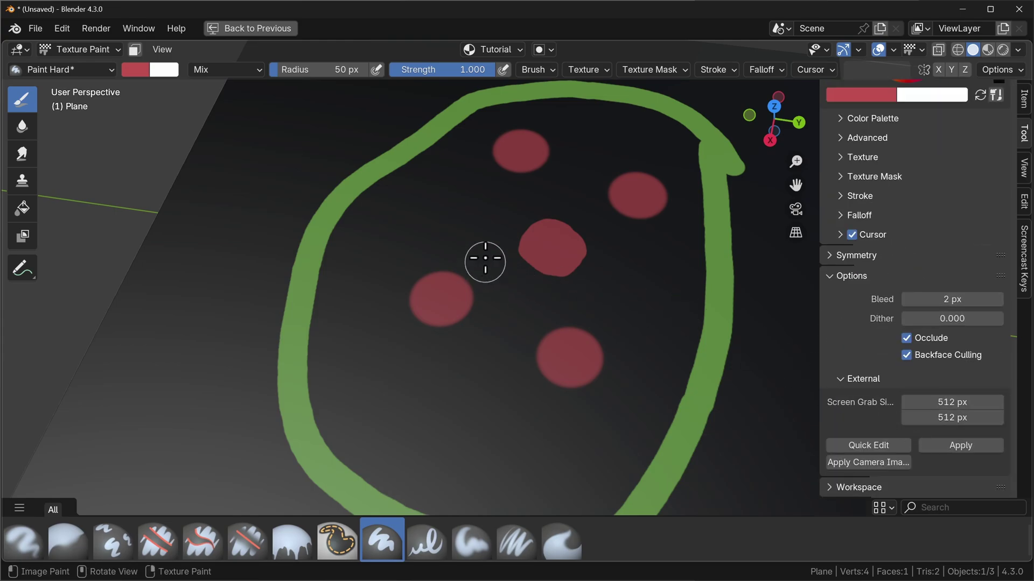
Locate the same External options in the Properties editor's tool settings and return to the maximized 3D viewport.
{"action": "left_click", "coordinate": [268, 28]}
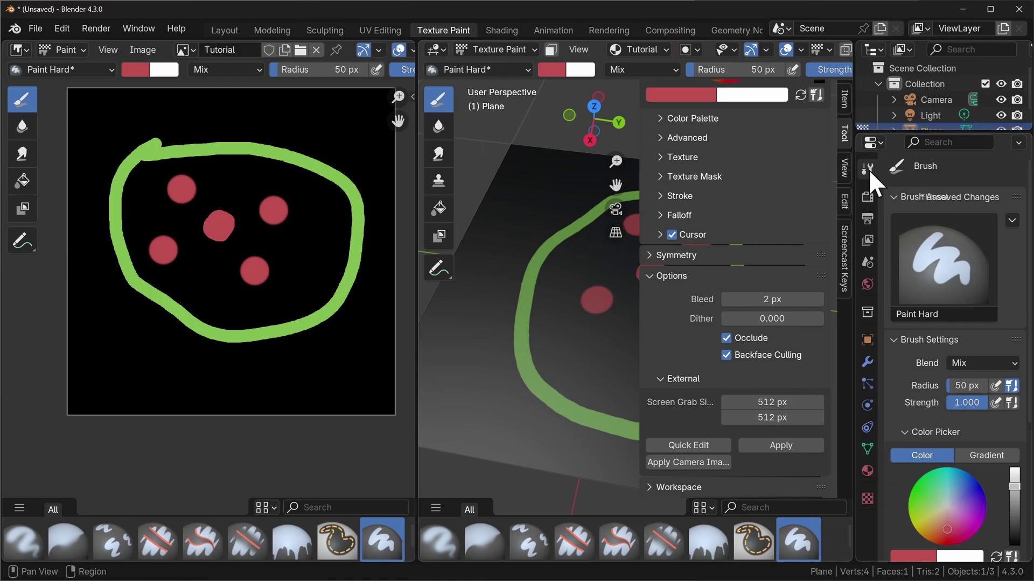
{"action": "scroll", "coordinate": [968, 366], "scroll_direction": "down", "scroll_amount": 6}
{"action": "scroll", "coordinate": [963, 353], "scroll_direction": "down", "scroll_amount": 1}
{"action": "left_click", "coordinate": [893, 535]}
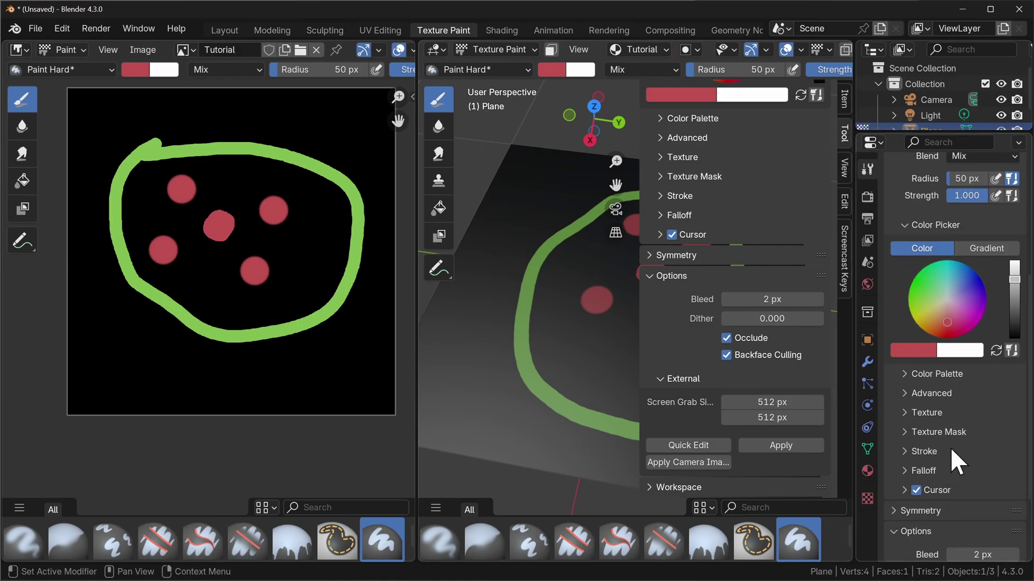
{"action": "scroll", "coordinate": [952, 463], "scroll_direction": "down", "scroll_amount": 4}
{"action": "left_click", "coordinate": [902, 532]}
{"action": "scroll", "coordinate": [915, 506], "scroll_direction": "down", "scroll_amount": 4}
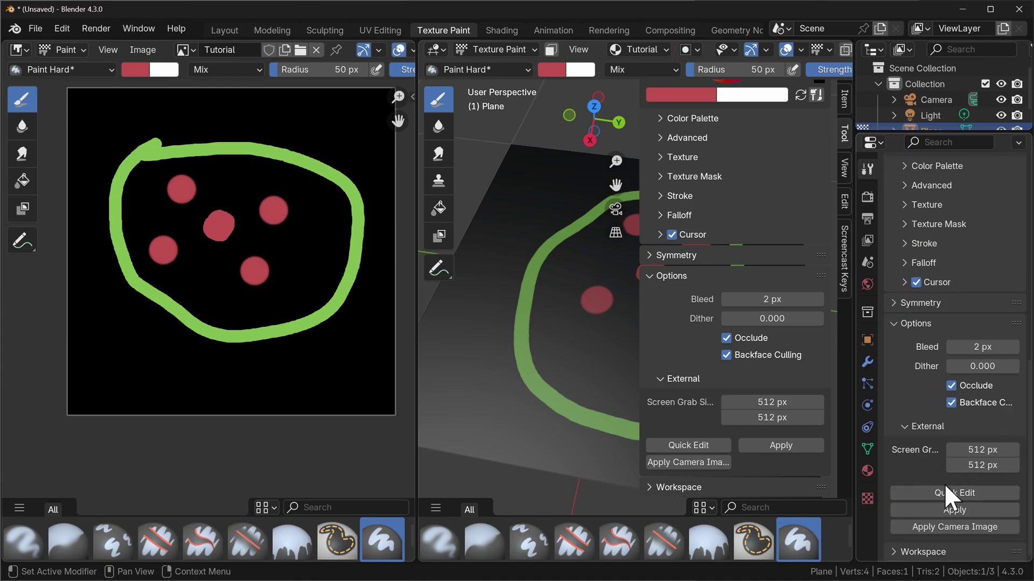
{"action": "key", "text": "ctrl+space"}
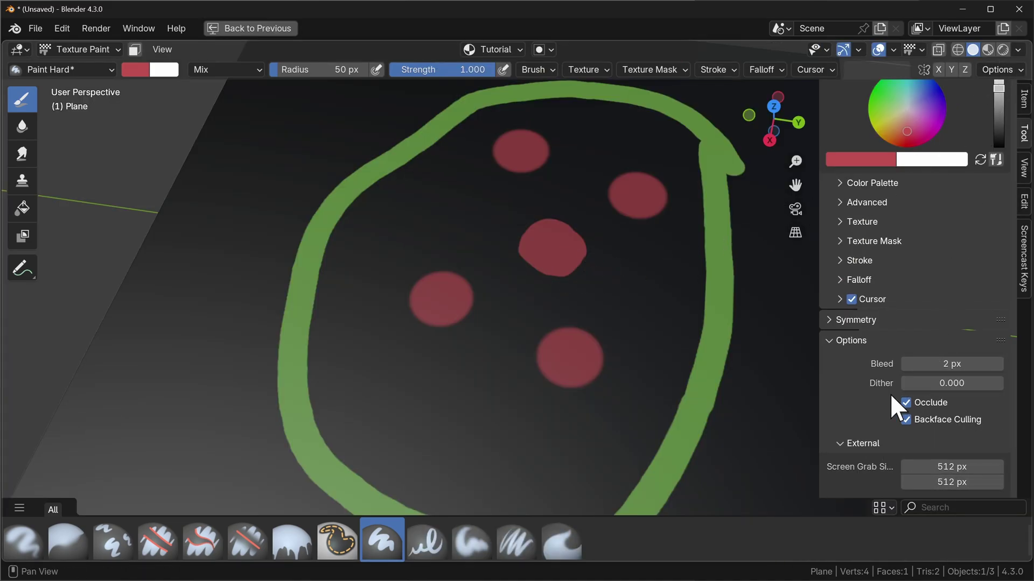
Examine the Screen Grab Size, Quick Edit and Apply options under External and view the painted plane at different zoom levels.
{"action": "scroll", "coordinate": [920, 369], "scroll_direction": "down", "scroll_amount": 4}
{"action": "left_click", "coordinate": [841, 376]}
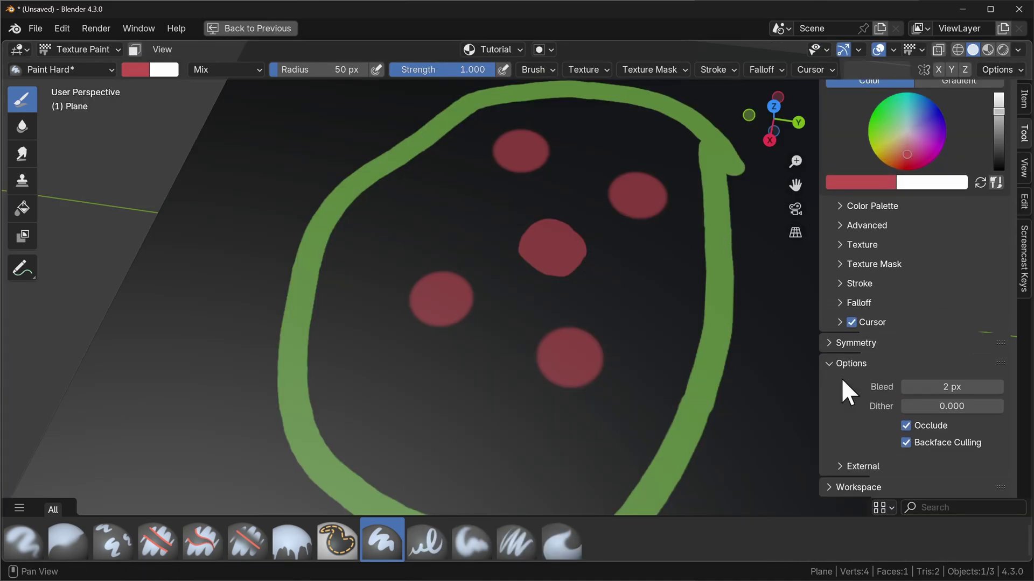
{"action": "left_click", "coordinate": [837, 467]}
{"action": "scroll", "coordinate": [894, 426], "scroll_direction": "down", "scroll_amount": 4}
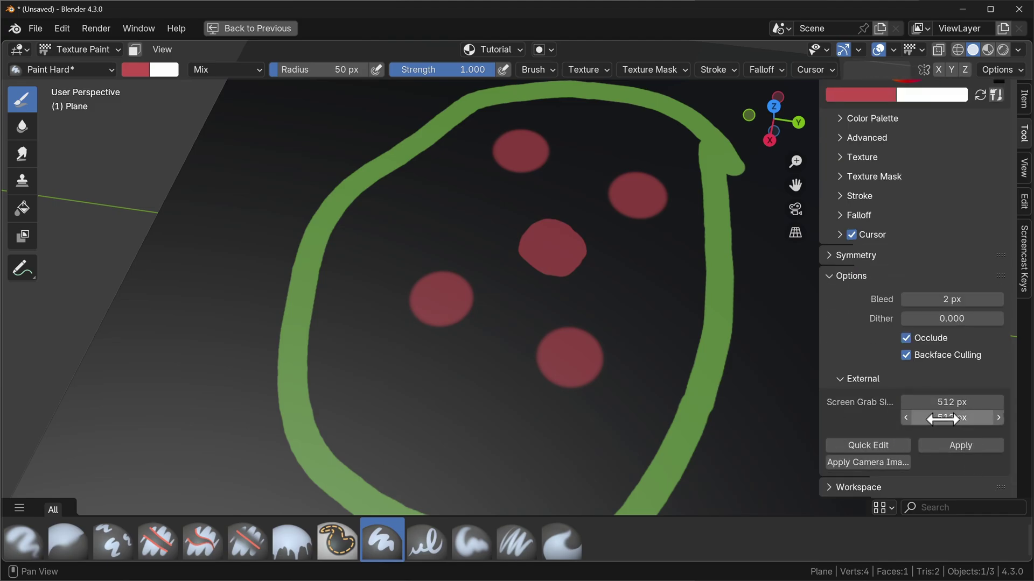
{"action": "scroll", "coordinate": [554, 347], "scroll_direction": "down", "scroll_amount": 5}
{"action": "scroll", "coordinate": [487, 303], "scroll_direction": "up", "scroll_amount": 2}
{"action": "scroll", "coordinate": [483, 321], "scroll_direction": "down", "scroll_amount": 4}
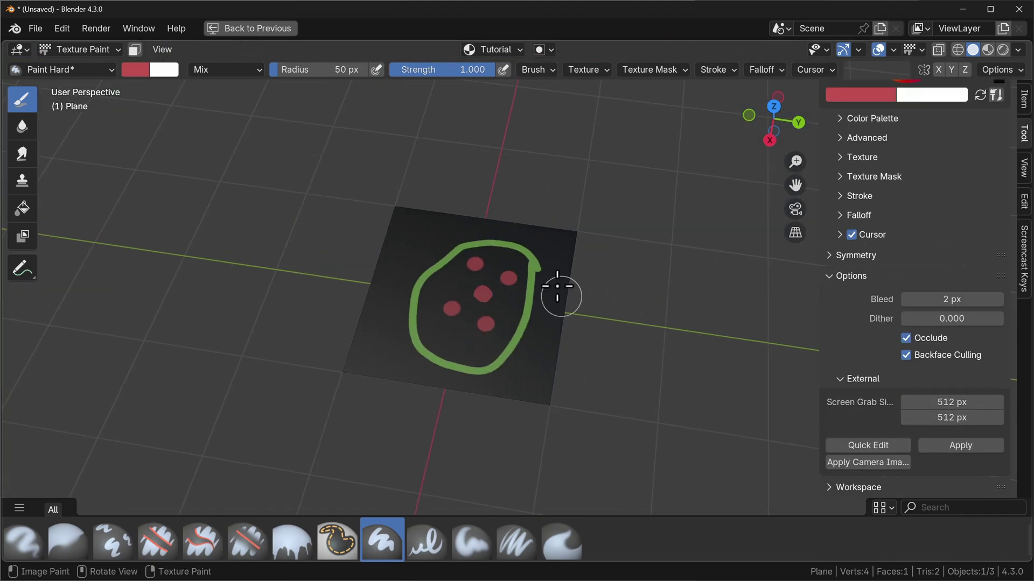
{"action": "scroll", "coordinate": [560, 296], "scroll_direction": "up", "scroll_amount": 1}
{"action": "scroll", "coordinate": [568, 437], "scroll_direction": "up", "scroll_amount": 3}
{"action": "scroll", "coordinate": [512, 399], "scroll_direction": "down", "scroll_amount": 10}
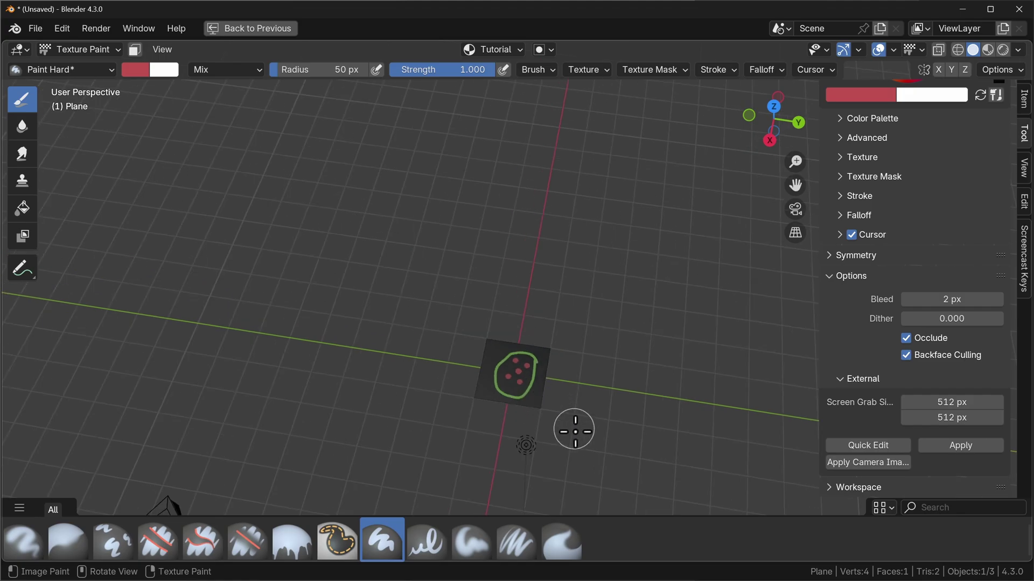
{"action": "scroll", "coordinate": [574, 429], "scroll_direction": "down", "scroll_amount": 2}
{"action": "scroll", "coordinate": [512, 415], "scroll_direction": "up", "scroll_amount": 2}
{"action": "scroll", "coordinate": [547, 212], "scroll_direction": "up", "scroll_amount": 3}
{"action": "scroll", "coordinate": [424, 350], "scroll_direction": "up", "scroll_amount": 2}
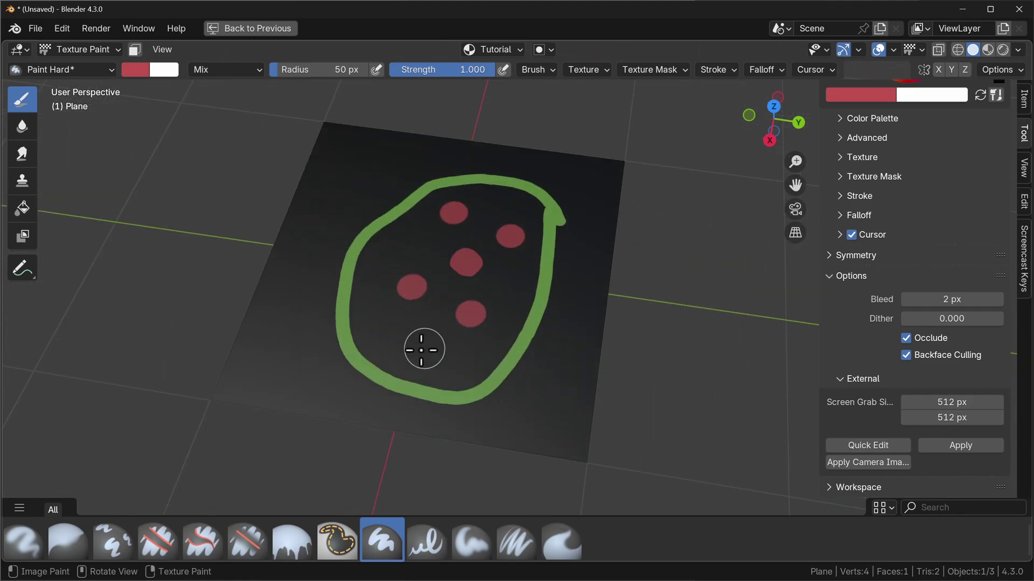
{"action": "scroll", "coordinate": [424, 350], "scroll_direction": "up", "scroll_amount": 1}
{"action": "scroll", "coordinate": [459, 302], "scroll_direction": "down", "scroll_amount": 1}
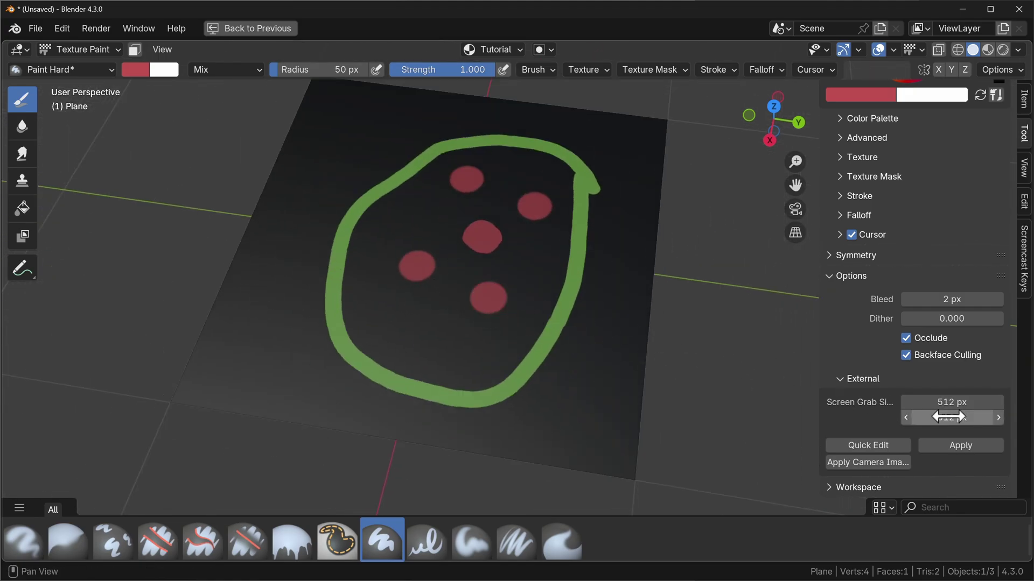
Reorient the view of the painted plane and set both Screen Grab Size values to 2048 px.
{"action": "mouse_move", "coordinate": [683, 372]}
{"action": "middle_mouse_down"}
{"action": "mouse_move", "coordinate": [654, 373]}
{"action": "mouse_move", "coordinate": [611, 409]}
{"action": "mouse_move", "coordinate": [619, 443]}
{"action": "mouse_move", "coordinate": [629, 434]}
{"action": "middle_mouse_up"}
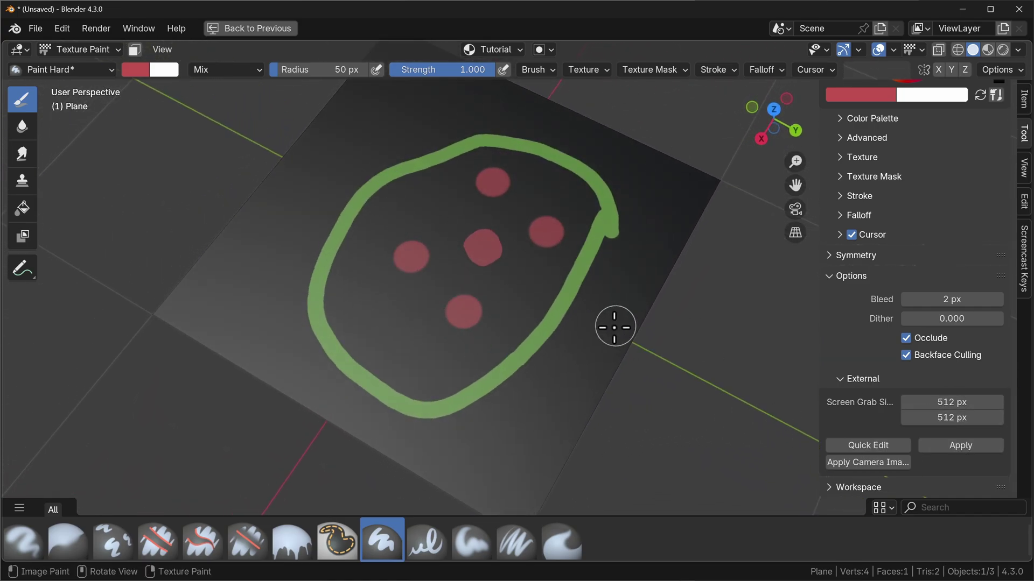
{"action": "left_click", "coordinate": [967, 405]}
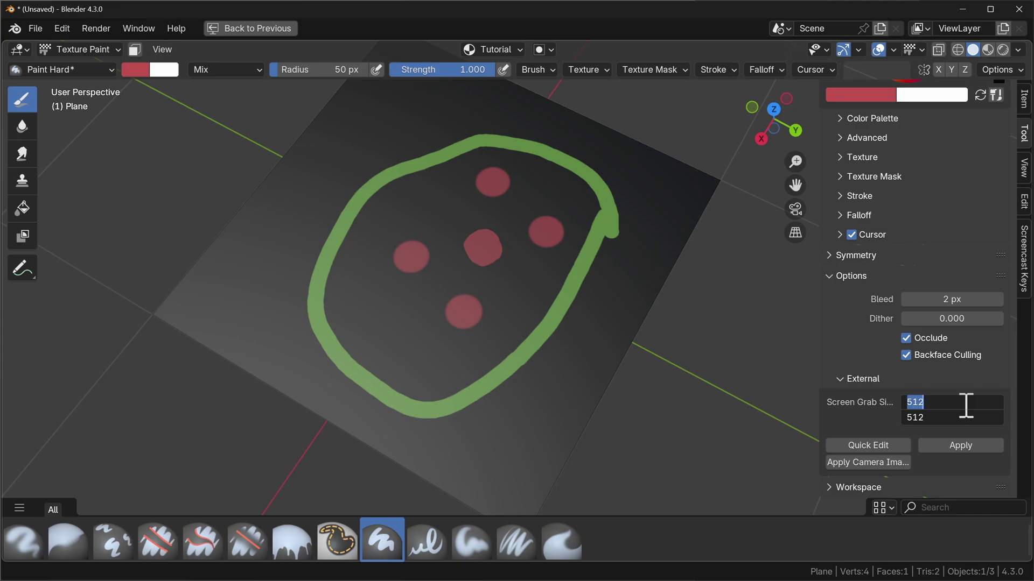
{"action": "type", "text": "2048"}
{"action": "key", "text": "Return"}
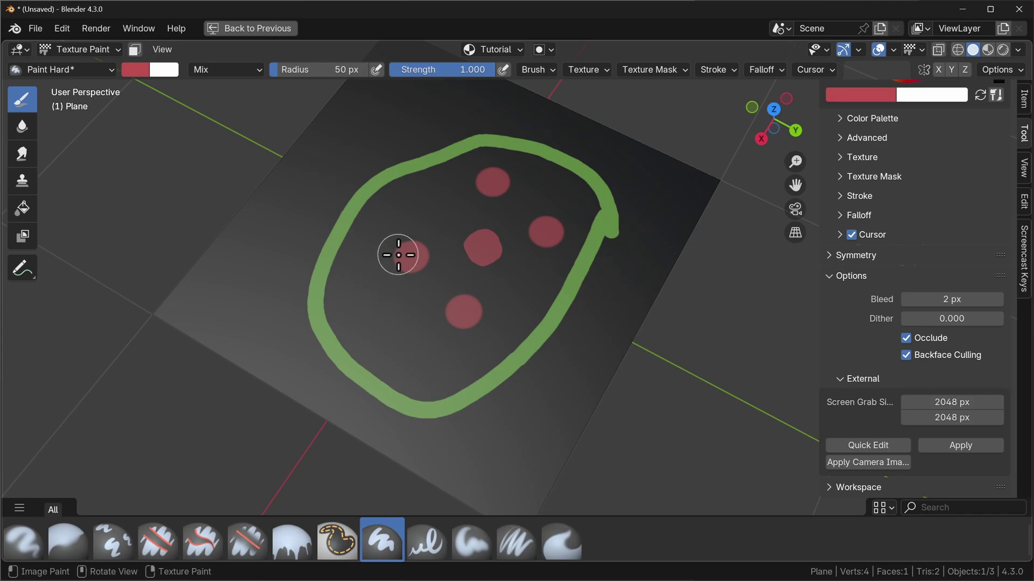
Send the current view to Krita with Quick Edit and compare project_edit_Plane001.png with the Tutorial.png document there.
{"action": "left_click", "coordinate": [874, 442]}
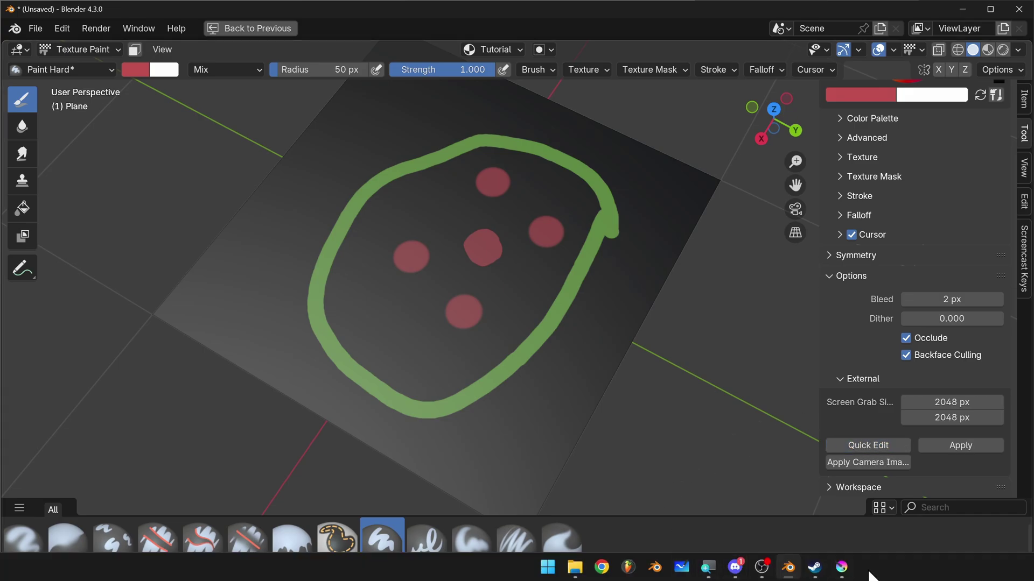
{"action": "left_click", "coordinate": [841, 567]}
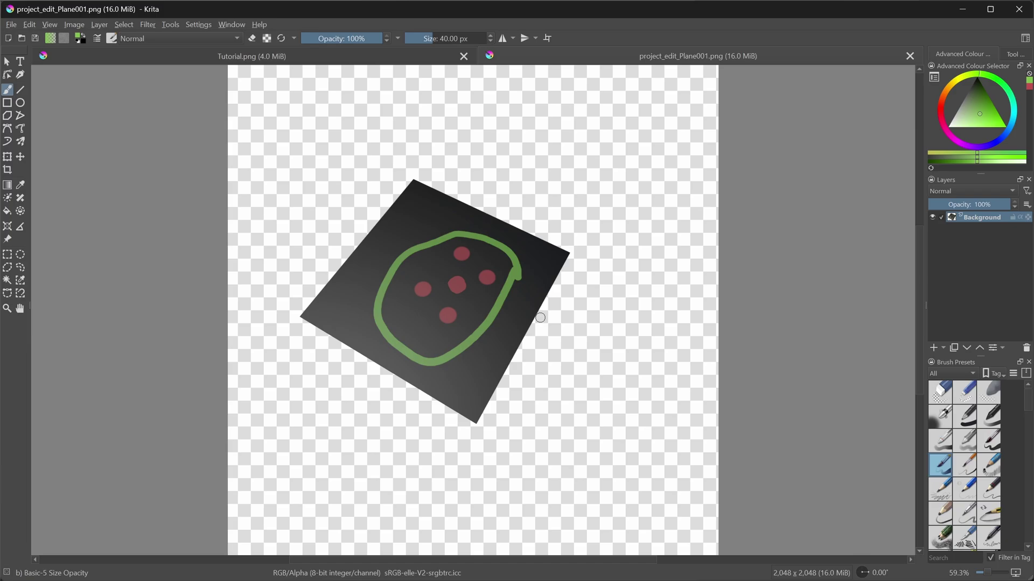
{"action": "left_click", "coordinate": [405, 57]}
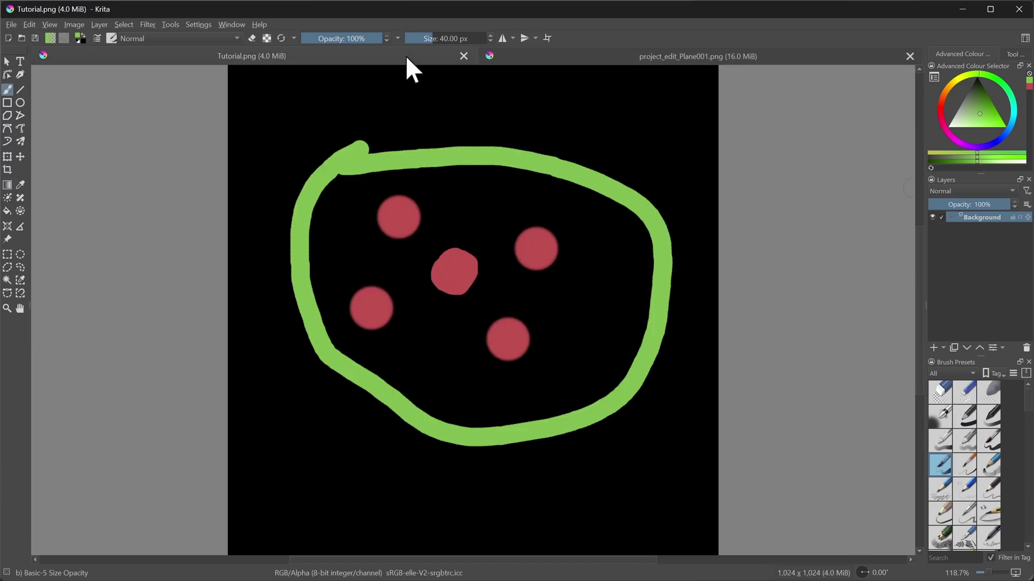
{"action": "left_click", "coordinate": [619, 70]}
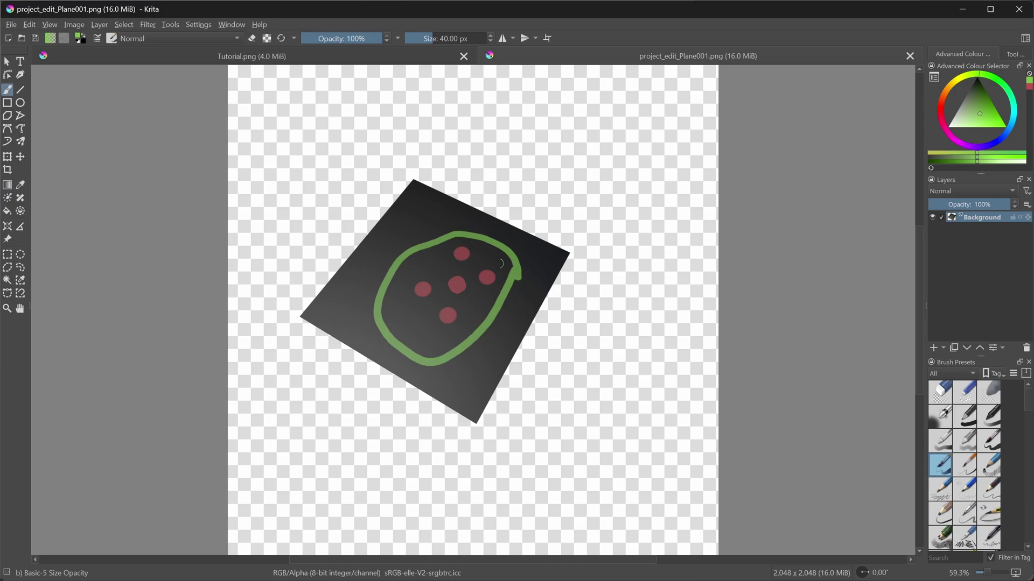
Paint a green V-shaped stroke along two sides of the plane, outside the loop, and save project_edit_Plane001.png.
{"action": "scroll", "coordinate": [434, 337], "scroll_direction": "up", "scroll_amount": 3}
{"action": "scroll", "coordinate": [445, 335], "scroll_direction": "down", "scroll_amount": 3}
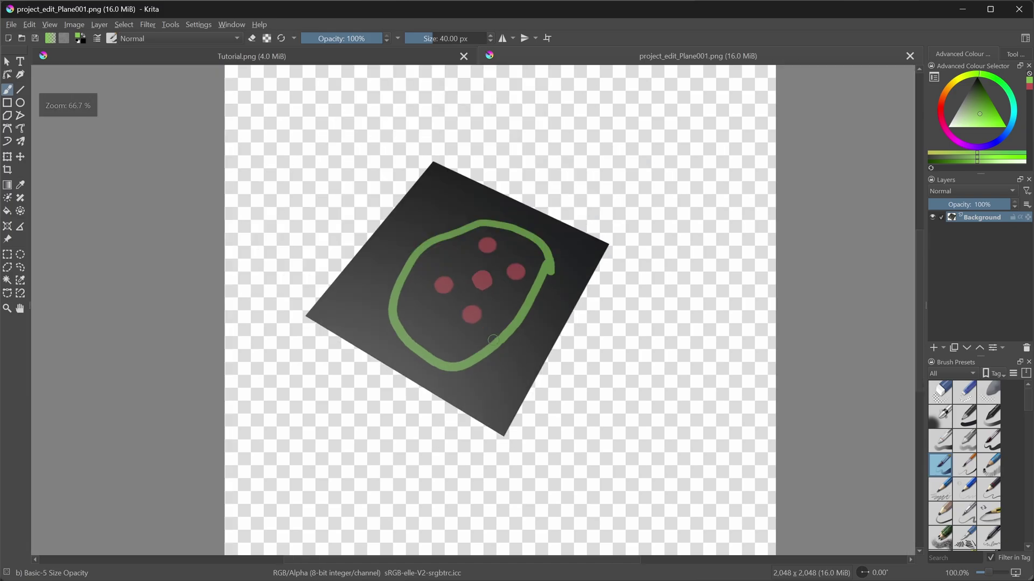
{"action": "scroll", "coordinate": [446, 338], "scroll_direction": "up", "scroll_amount": 4}
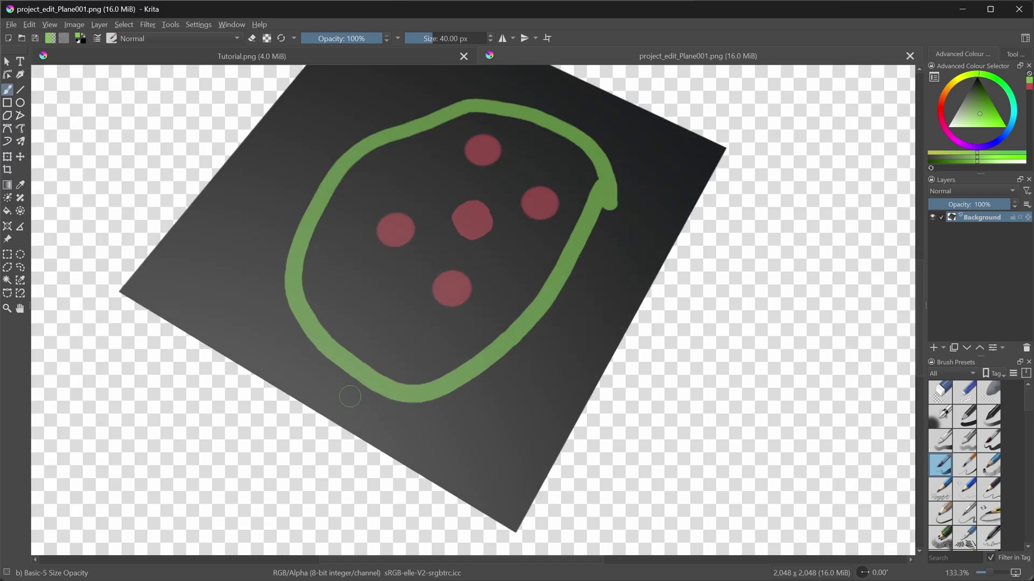
{"action": "mouse_move", "coordinate": [366, 100]}
{"action": "left_mouse_down"}
{"action": "mouse_move", "coordinate": [238, 225]}
{"action": "mouse_move", "coordinate": [198, 300]}
{"action": "mouse_move", "coordinate": [304, 382]}
{"action": "mouse_move", "coordinate": [459, 454]}
{"action": "left_mouse_up"}
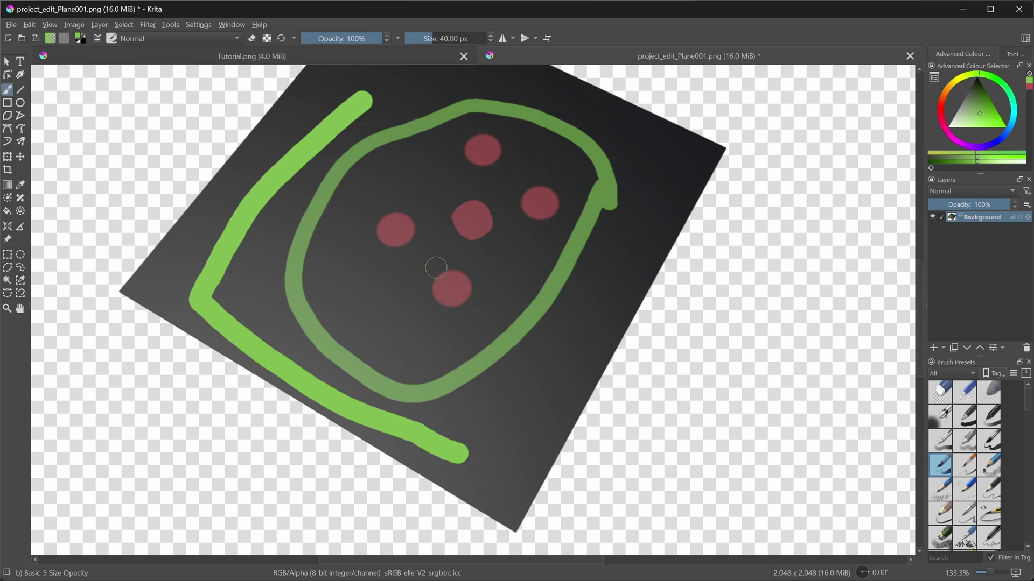
{"action": "key", "text": "ctrl+s"}
{"action": "left_click", "coordinate": [590, 400]}
Switch back to Blender and apply the externally edited screen grab to the plane's texture.
{"action": "left_click", "coordinate": [962, 9]}
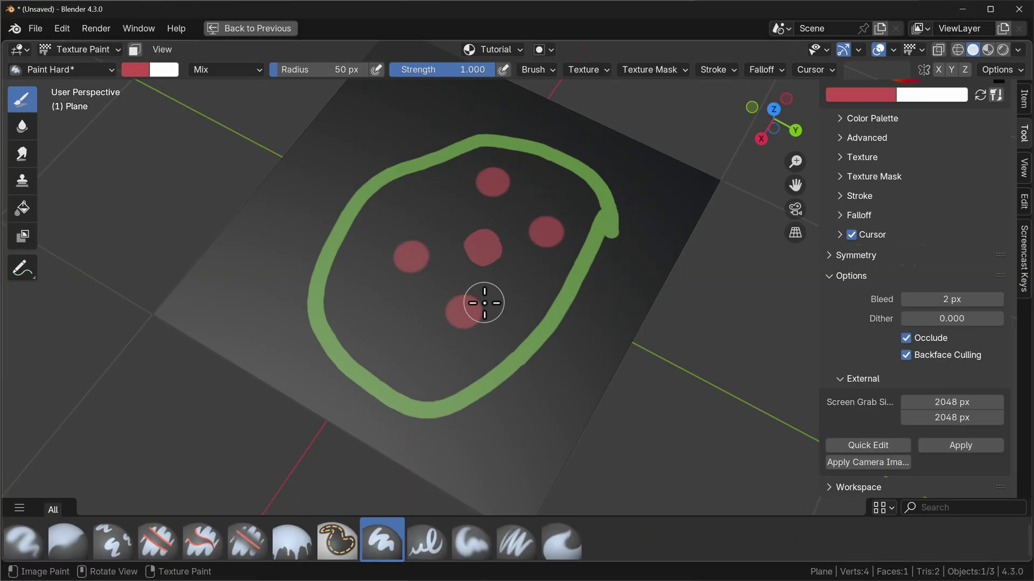
{"action": "left_click", "coordinate": [974, 444]}
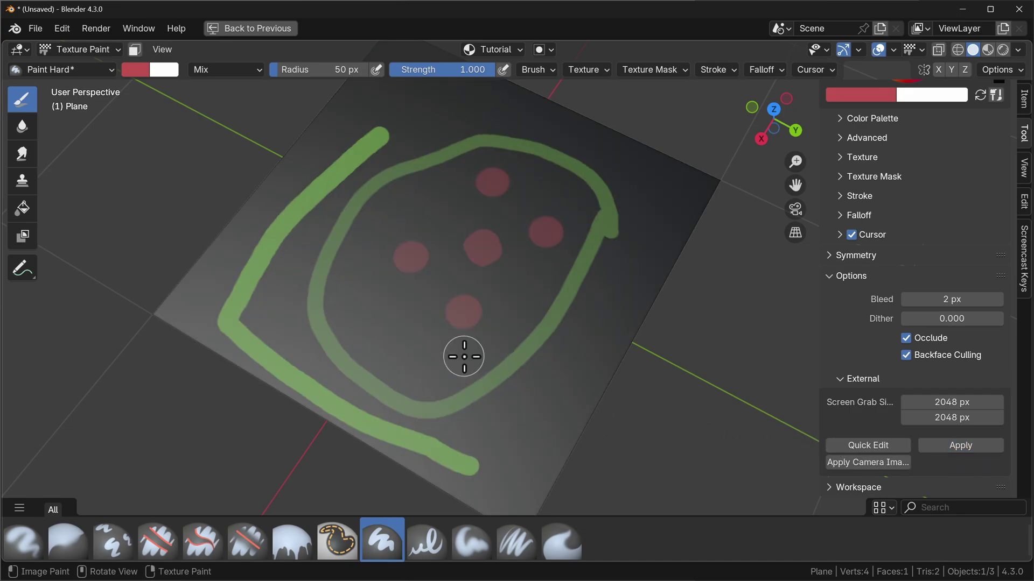
{"action": "left_click", "coordinate": [851, 462]}
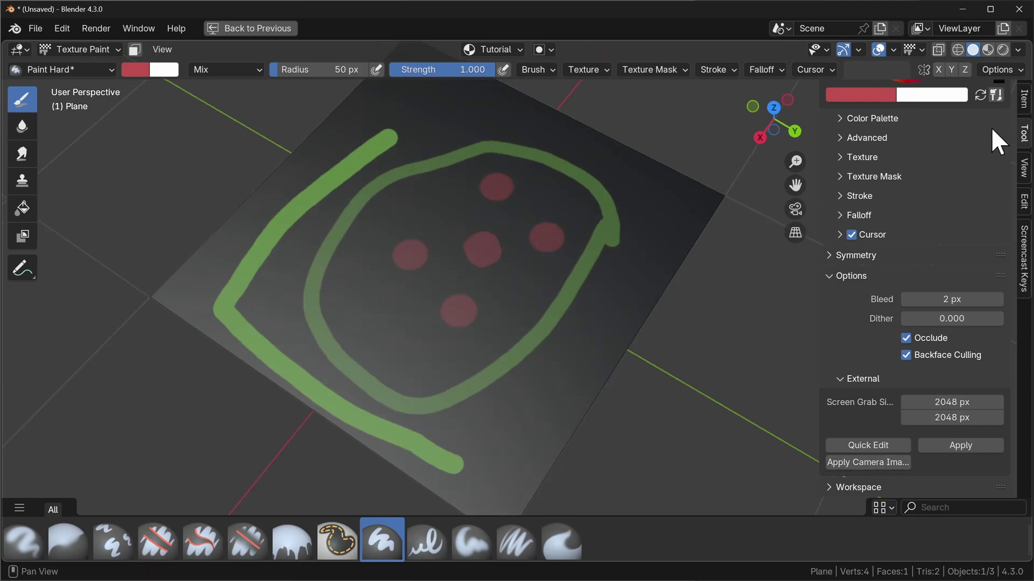
Switch the viewport to Material Preview shading with the Diffuse Color render pass and check the plane from another angle.
{"action": "left_click", "coordinate": [986, 50]}
{"action": "left_click", "coordinate": [1018, 50]}
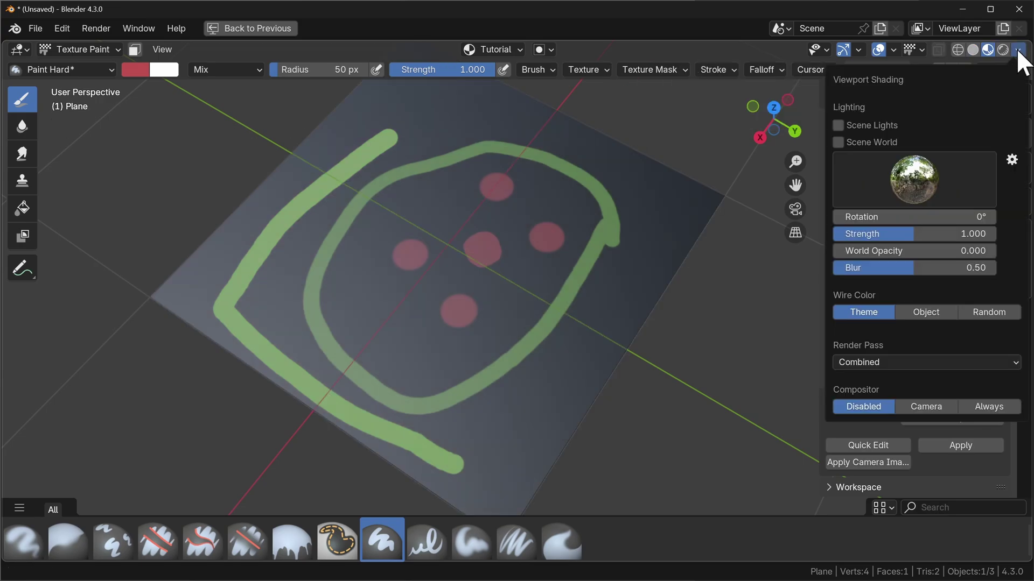
{"action": "left_click", "coordinate": [900, 366]}
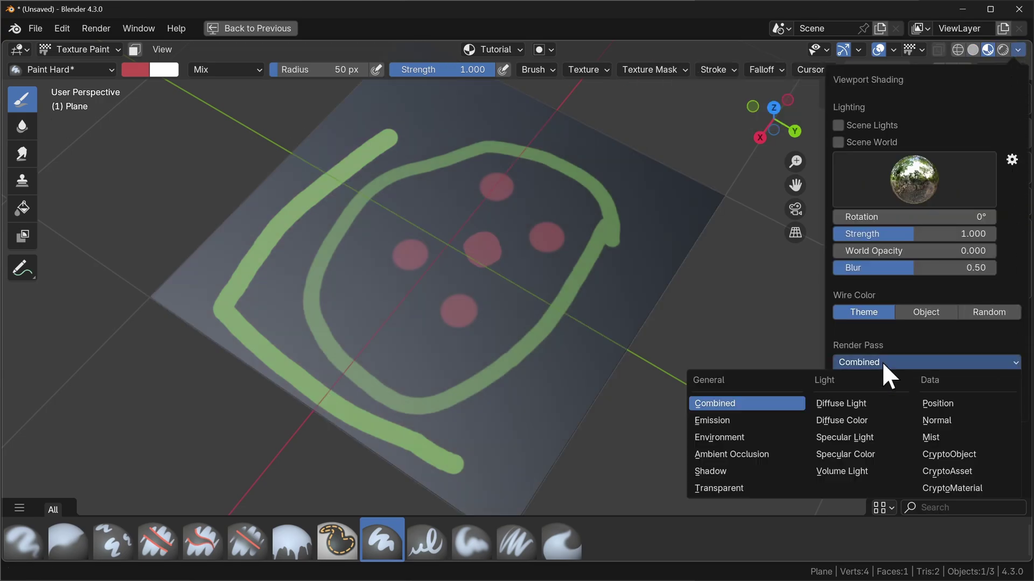
{"action": "left_click", "coordinate": [858, 428]}
{"action": "mouse_move", "coordinate": [503, 365]}
{"action": "middle_mouse_down"}
{"action": "mouse_move", "coordinate": [576, 431]}
{"action": "mouse_move", "coordinate": [679, 396]}
{"action": "mouse_move", "coordinate": [614, 372]}
{"action": "mouse_move", "coordinate": [554, 256]}
{"action": "mouse_move", "coordinate": [473, 363]}
{"action": "mouse_move", "coordinate": [254, 275]}
{"action": "middle_mouse_up"}
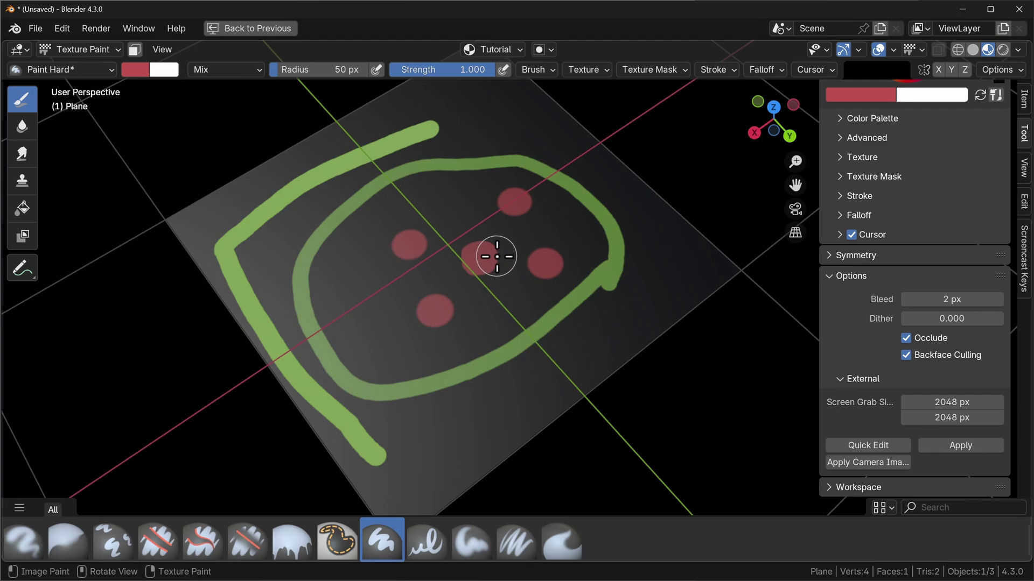
Restore the split workspace and cover the whole Tutorial texture with black using a 477 px brush.
{"action": "left_click", "coordinate": [276, 28]}
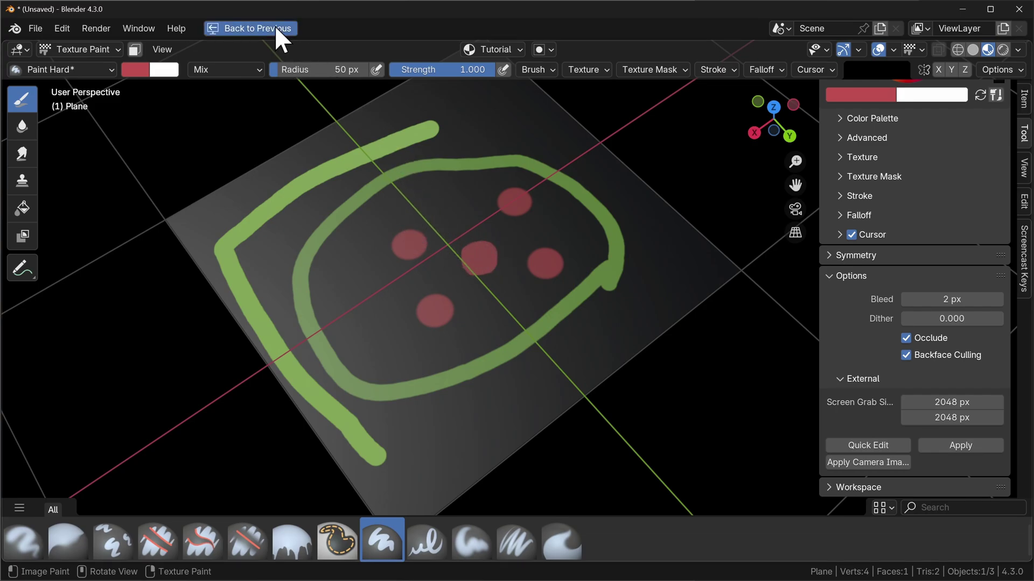
{"action": "left_click", "coordinate": [275, 29]}
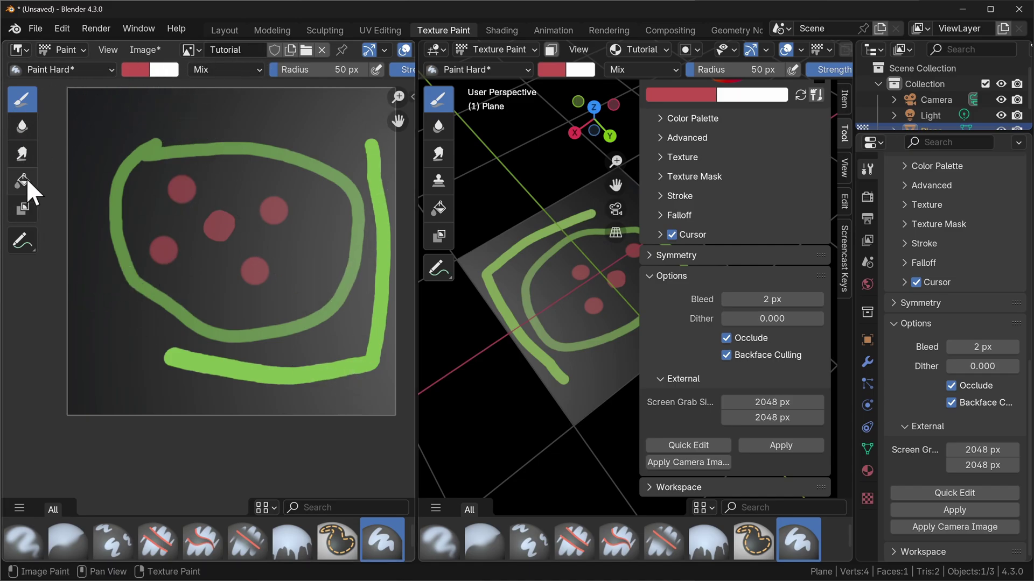
{"action": "right_click", "coordinate": [185, 164]}
{"action": "left_click", "coordinate": [225, 211]}
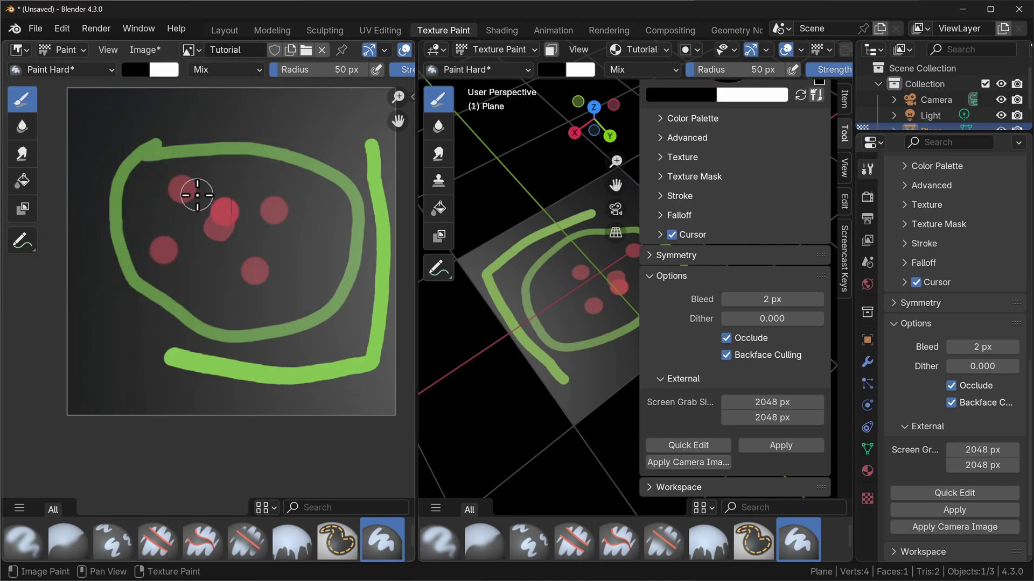
{"action": "key", "text": "f"}
{"action": "left_click", "coordinate": [249, 269]}
{"action": "mouse_move", "coordinate": [249, 270]}
{"action": "left_mouse_down"}
{"action": "mouse_move", "coordinate": [289, 369]}
{"action": "mouse_move", "coordinate": [45, 187]}
{"action": "mouse_move", "coordinate": [319, 329]}
{"action": "mouse_move", "coordinate": [119, 98]}
{"action": "mouse_move", "coordinate": [86, 391]}
{"action": "mouse_move", "coordinate": [335, 379]}
{"action": "mouse_move", "coordinate": [301, 113]}
{"action": "mouse_move", "coordinate": [317, 117]}
{"action": "mouse_move", "coordinate": [73, 167]}
{"action": "mouse_move", "coordinate": [169, 451]}
{"action": "mouse_move", "coordinate": [381, 439]}
{"action": "mouse_move", "coordinate": [394, 401]}
{"action": "mouse_move", "coordinate": [205, 311]}
{"action": "left_mouse_up"}
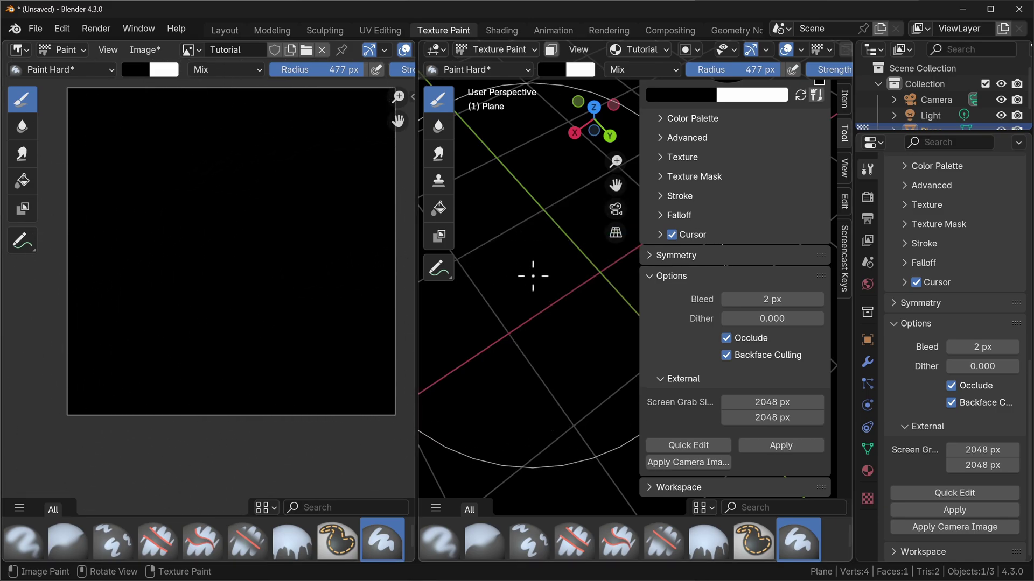
Hide the 3D viewport's sidebar and set the brush to a pink colour with a 57 px radius.
{"action": "middle_click_drag", "start_coordinate": [531, 273], "coordinate": [674, 309]}
{"action": "key", "text": "n"}
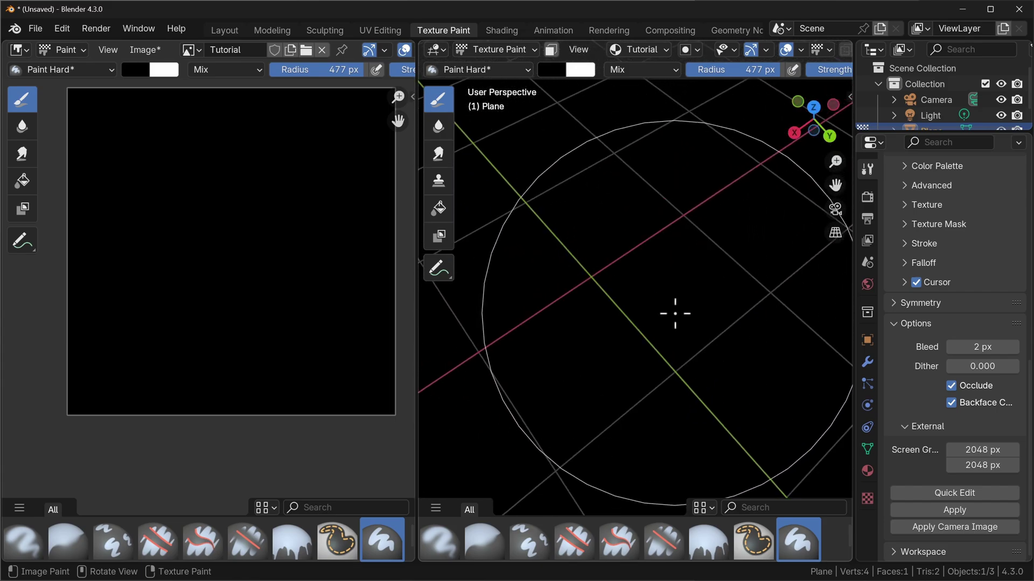
{"action": "left_click", "coordinate": [135, 69]}
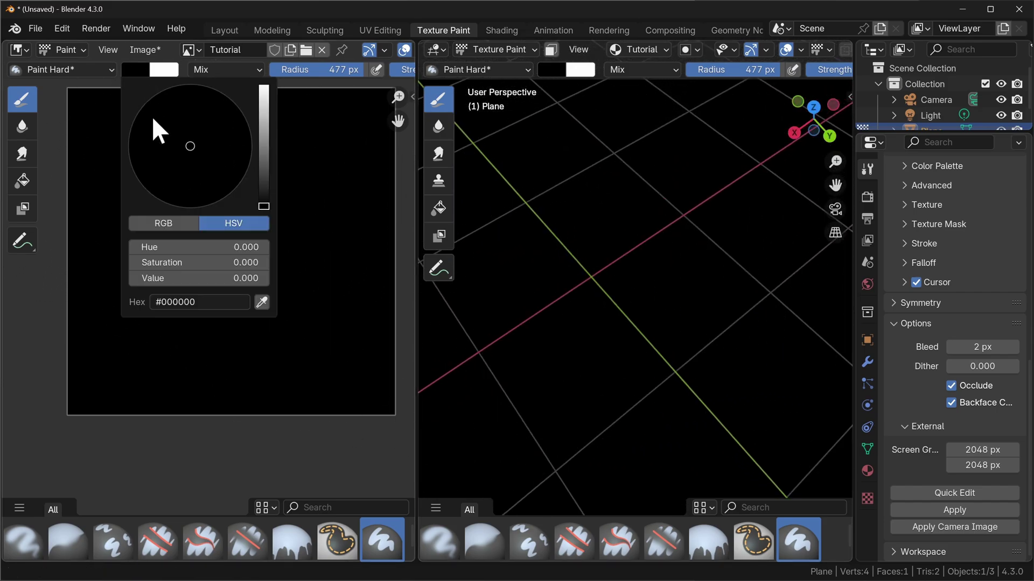
{"action": "left_click_drag", "start_coordinate": [264, 151], "coordinate": [264, 113]}
{"action": "left_click", "coordinate": [207, 182]}
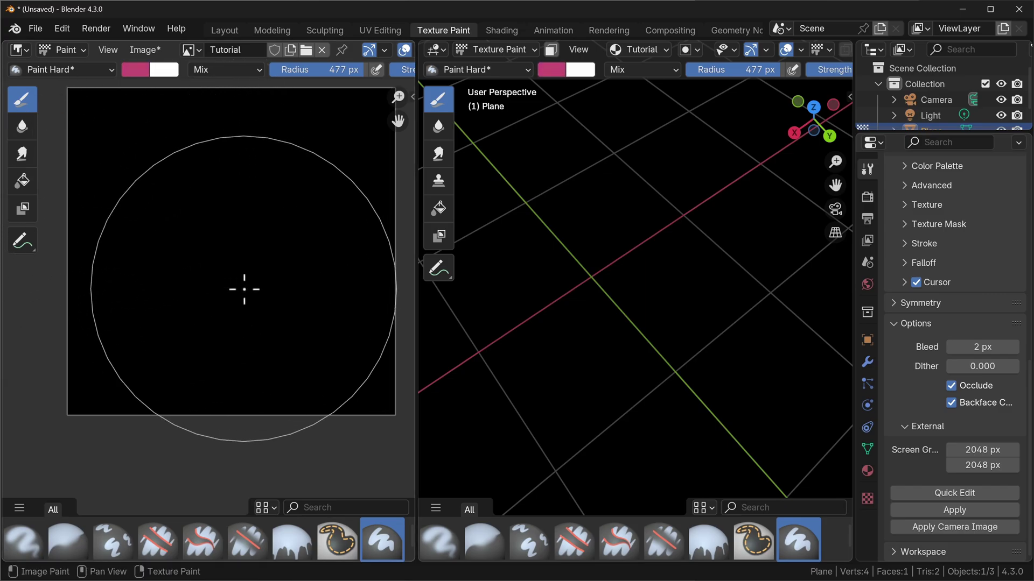
{"action": "key", "text": "f"}
{"action": "left_click", "coordinate": [123, 219]}
Paint five scattered pink dots on the black Tutorial texture in the Image Editor.
{"action": "left_click", "coordinate": [156, 156]}
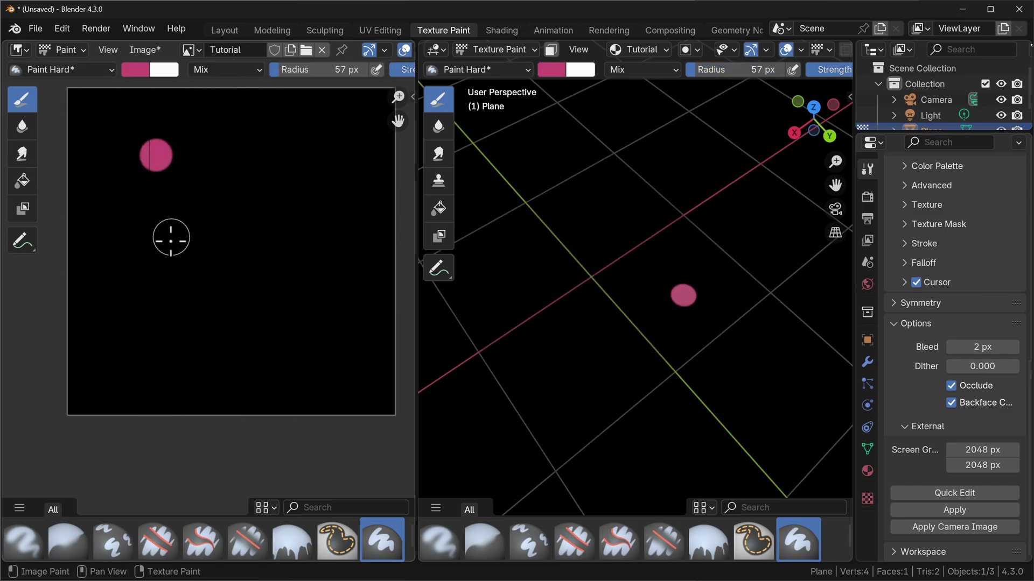
{"action": "left_click", "coordinate": [166, 257]}
{"action": "left_click", "coordinate": [295, 183]}
{"action": "left_click", "coordinate": [292, 302]}
{"action": "left_click", "coordinate": [215, 216]}
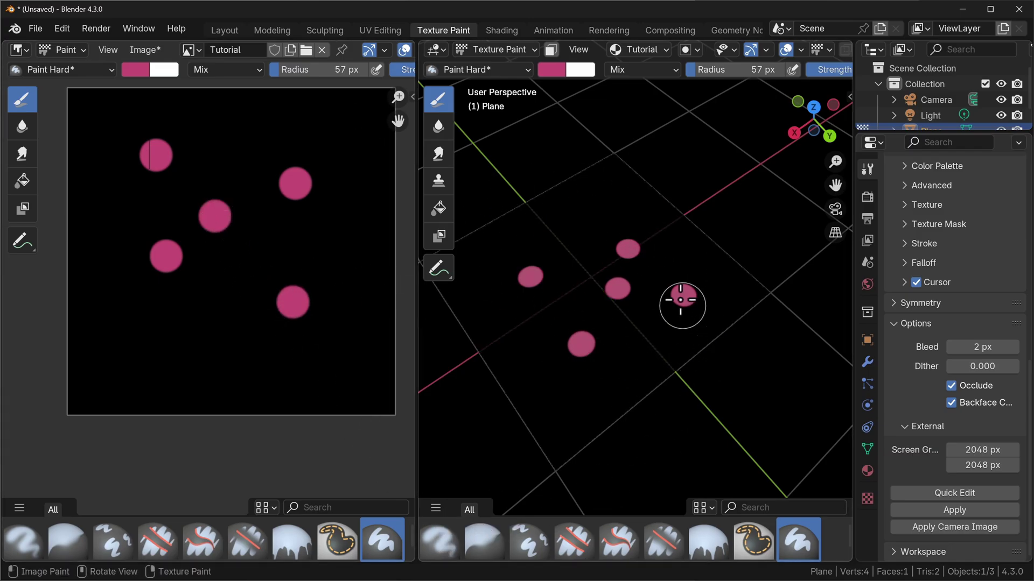
Save the Tutorial image, open it for external editing, and switch to Krita.
{"action": "left_click", "coordinate": [154, 50]}
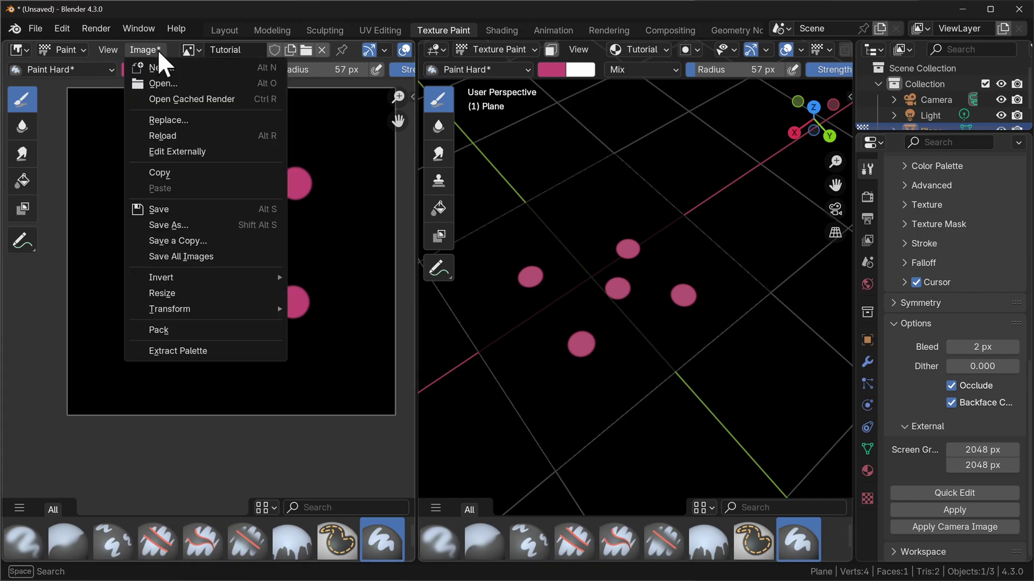
{"action": "left_click", "coordinate": [215, 213]}
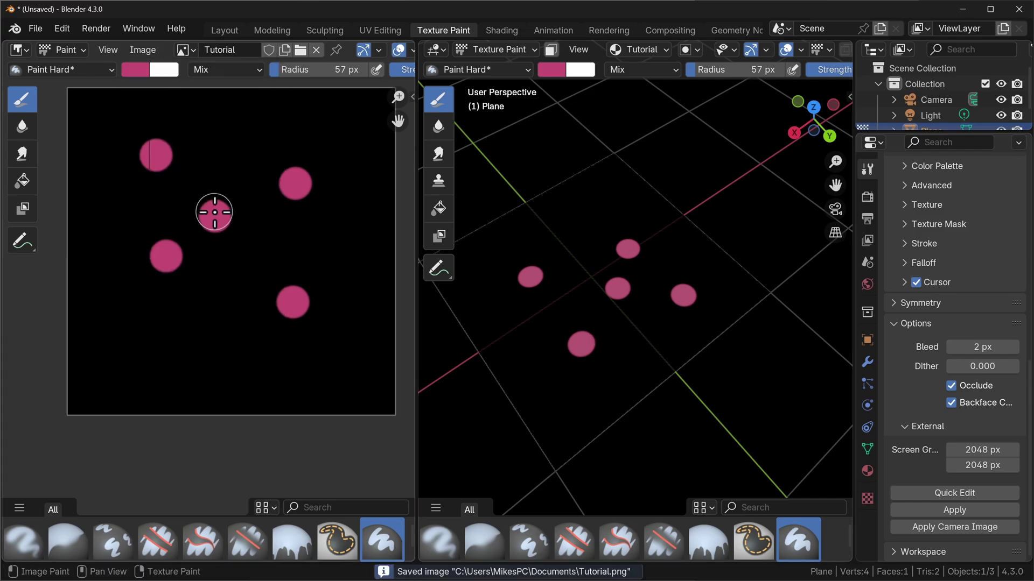
{"action": "left_click", "coordinate": [143, 50]}
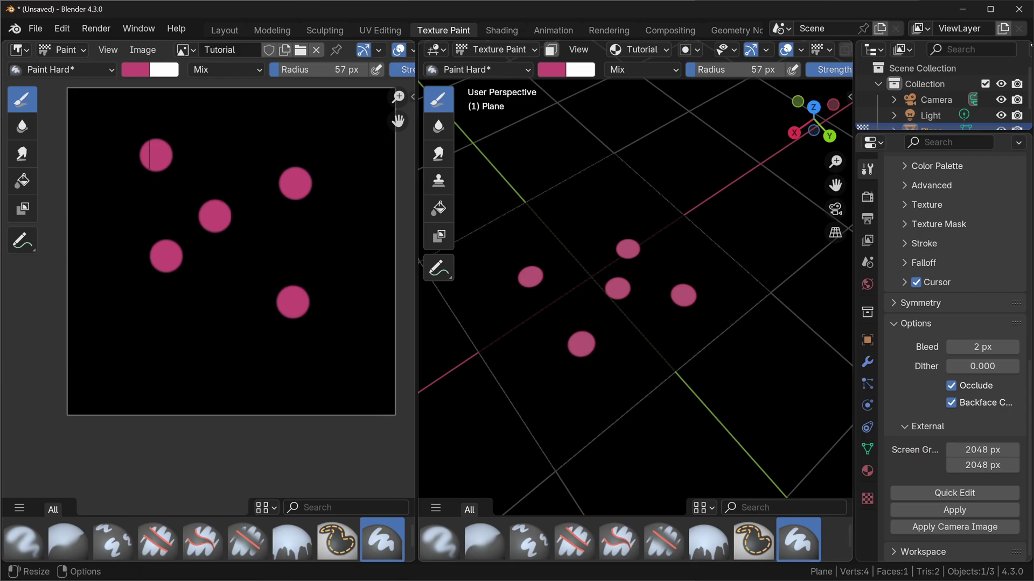
{"action": "left_click", "coordinate": [846, 571]}
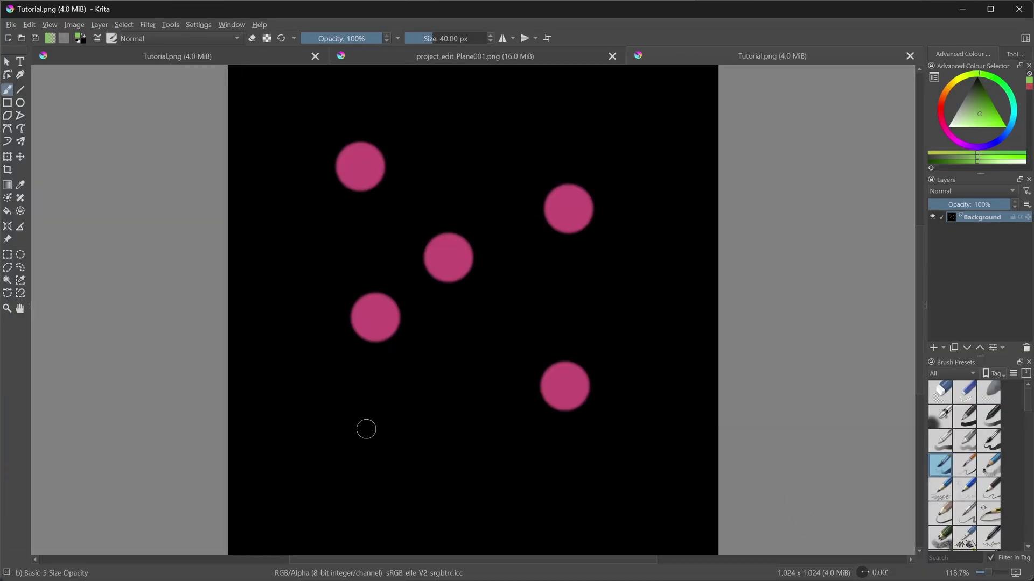
Paint a long curved green stroke below the pink dots on Tutorial.png and save the image with the default export options.
{"action": "left_click_drag", "start_coordinate": [356, 403], "coordinate": [631, 492]}
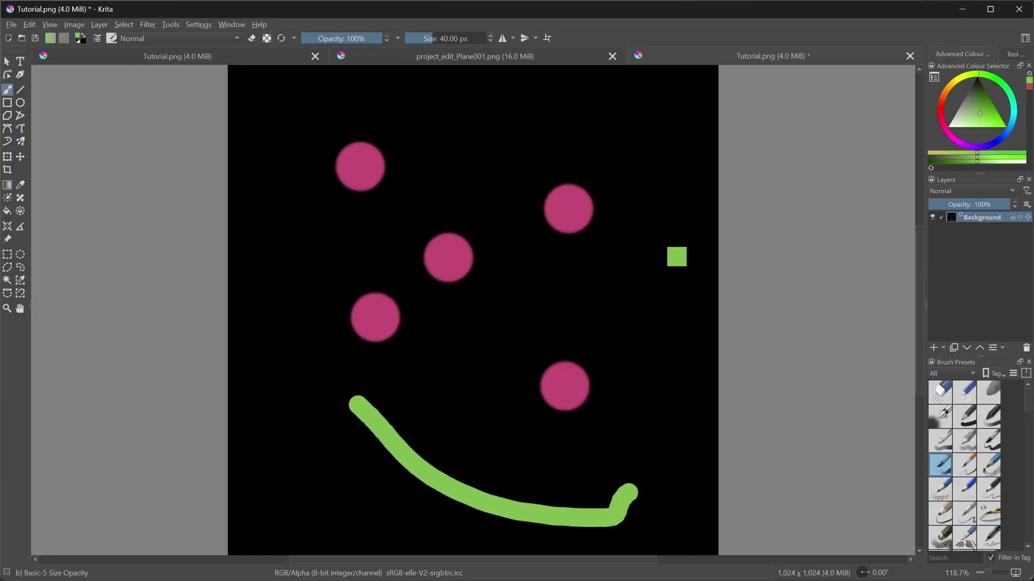
{"action": "key", "text": "ctrl+s"}
{"action": "left_click", "coordinate": [589, 409]}
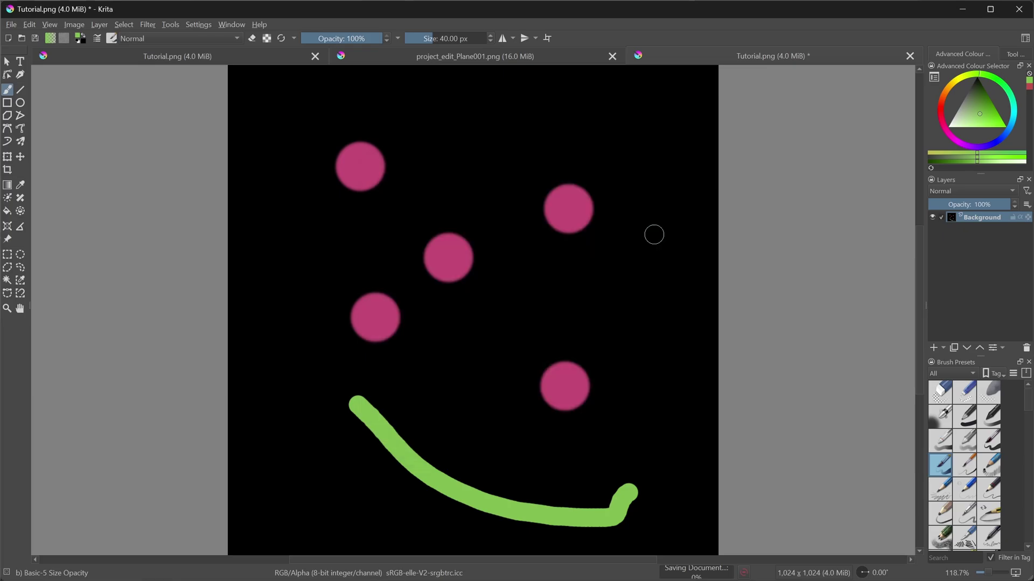
Switch to Blender, reload the Tutorial texture, and send the current 3D view of the plane to Krita with Quick Edit.
{"action": "left_click", "coordinate": [962, 10]}
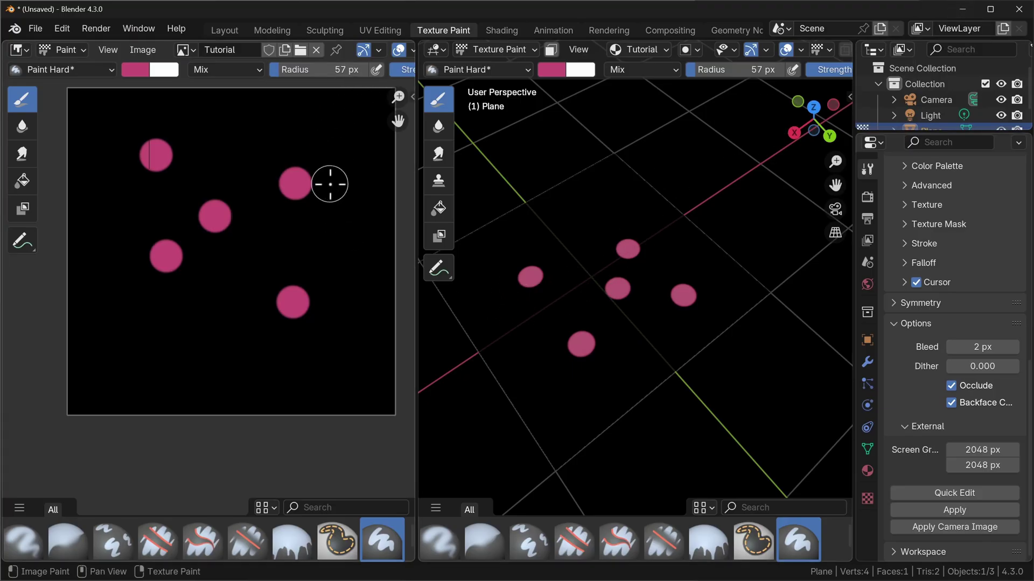
{"action": "key", "text": "alt+r"}
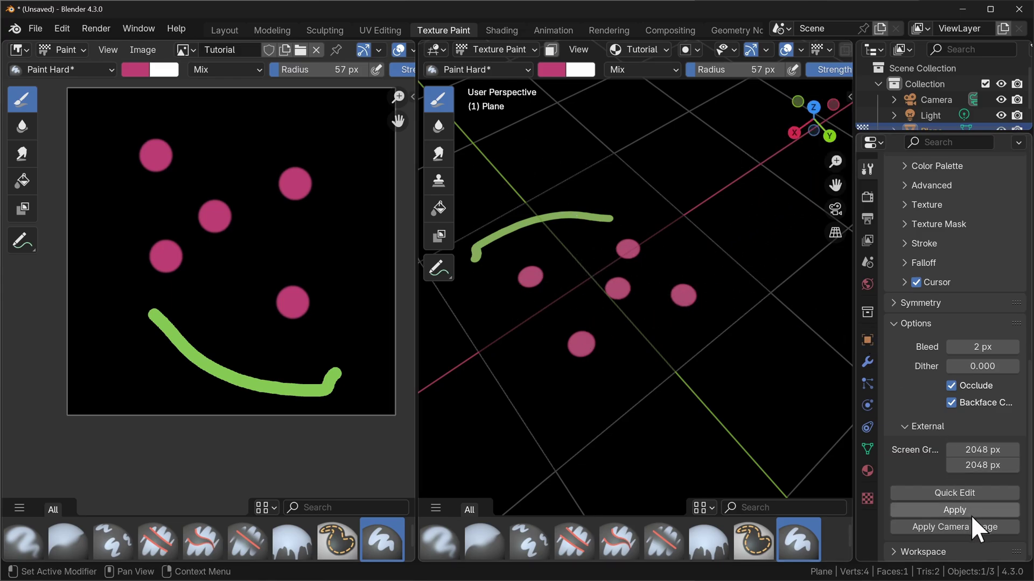
{"action": "left_click", "coordinate": [998, 491]}
{"action": "mouse_move", "coordinate": [871, 573]}
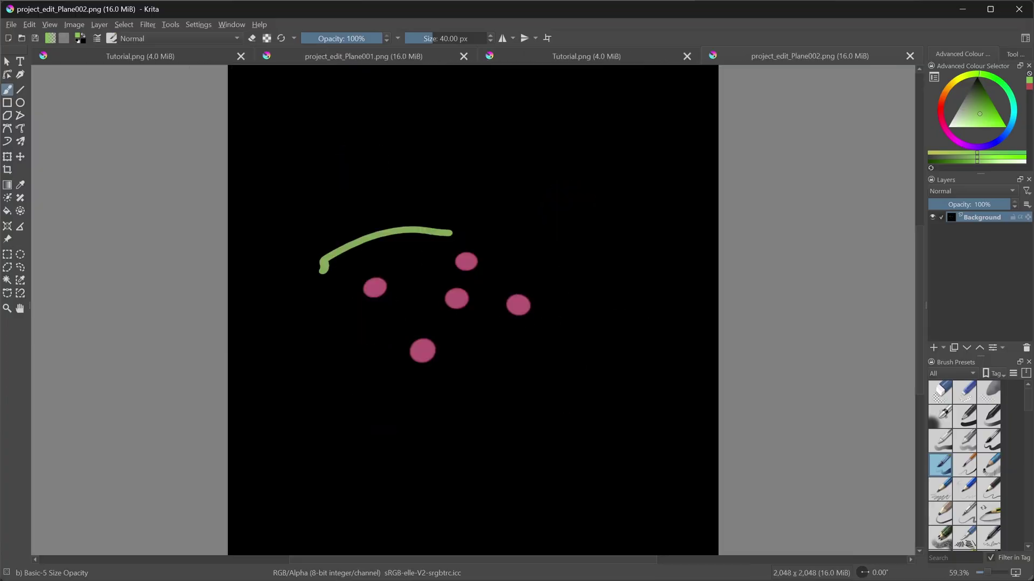
Paint a wavy green stroke just above the lowest pink dot on project_edit_Plane002.png and save the image.
{"action": "left_click_drag", "start_coordinate": [384, 326], "coordinate": [486, 330]}
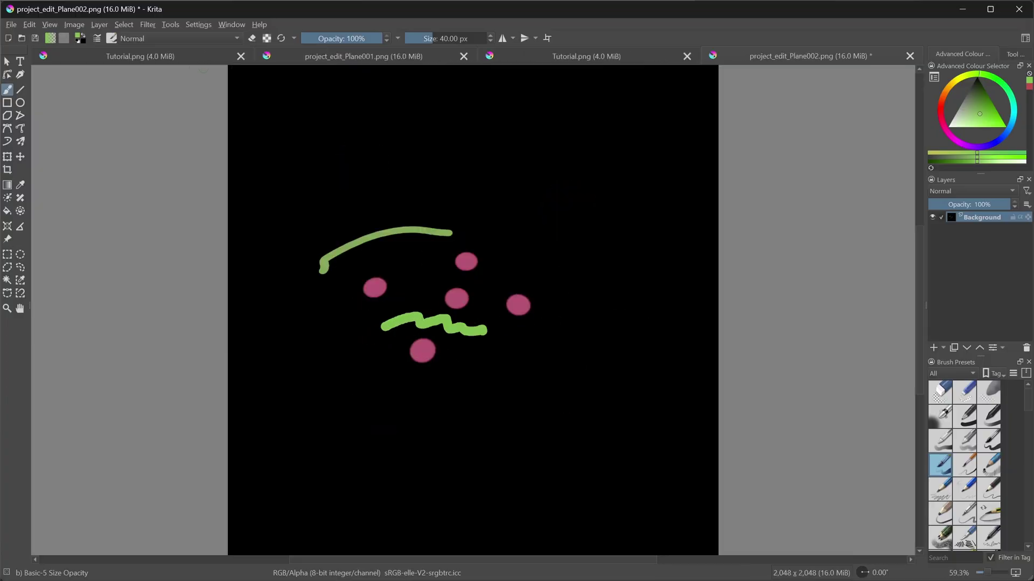
{"action": "key", "text": "ctrl+s"}
{"action": "left_click", "coordinate": [592, 405]}
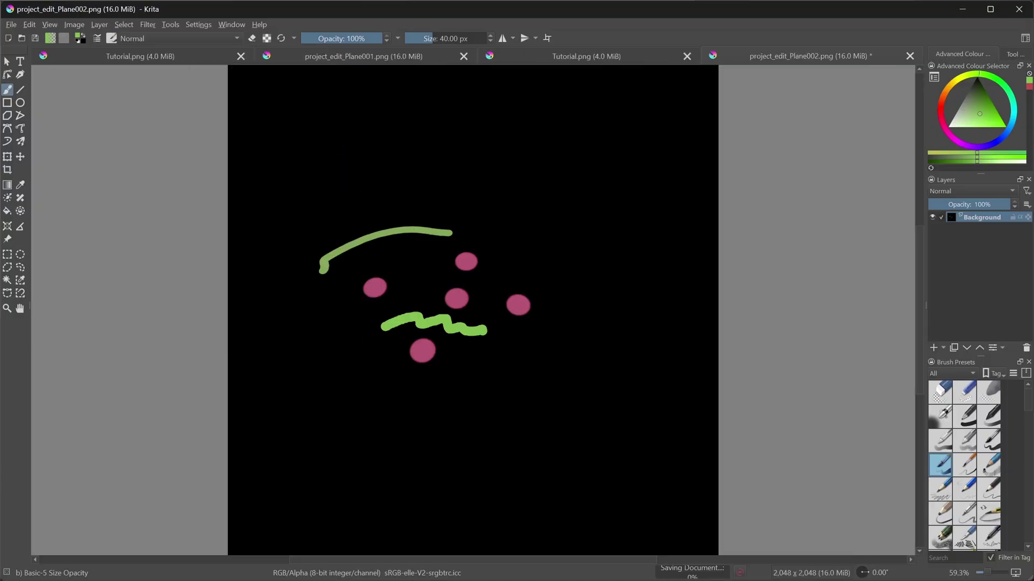
Switch to Blender and project the edited screen grab back onto the plane.
{"action": "left_click", "coordinate": [962, 9]}
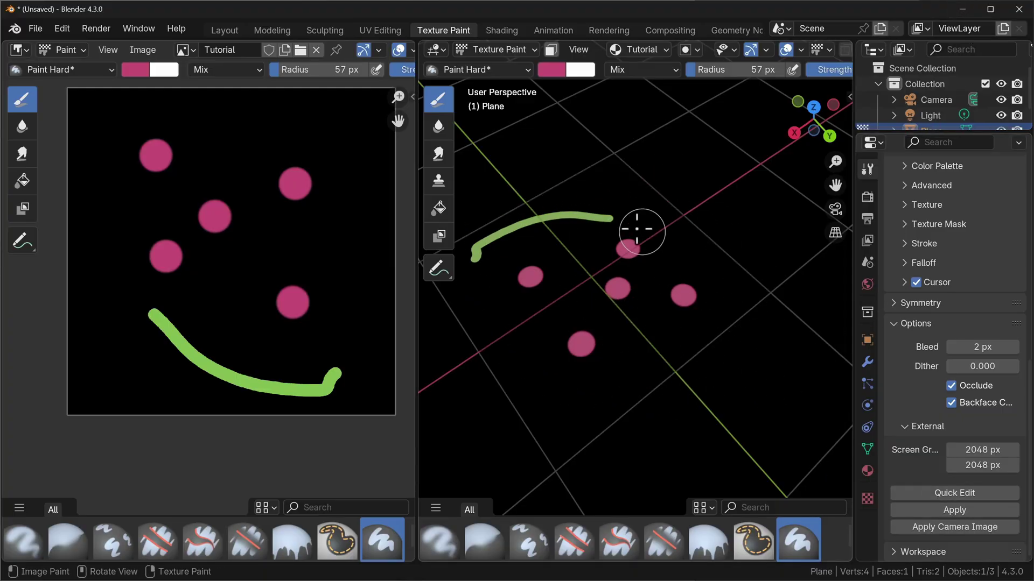
{"action": "left_click", "coordinate": [940, 509]}
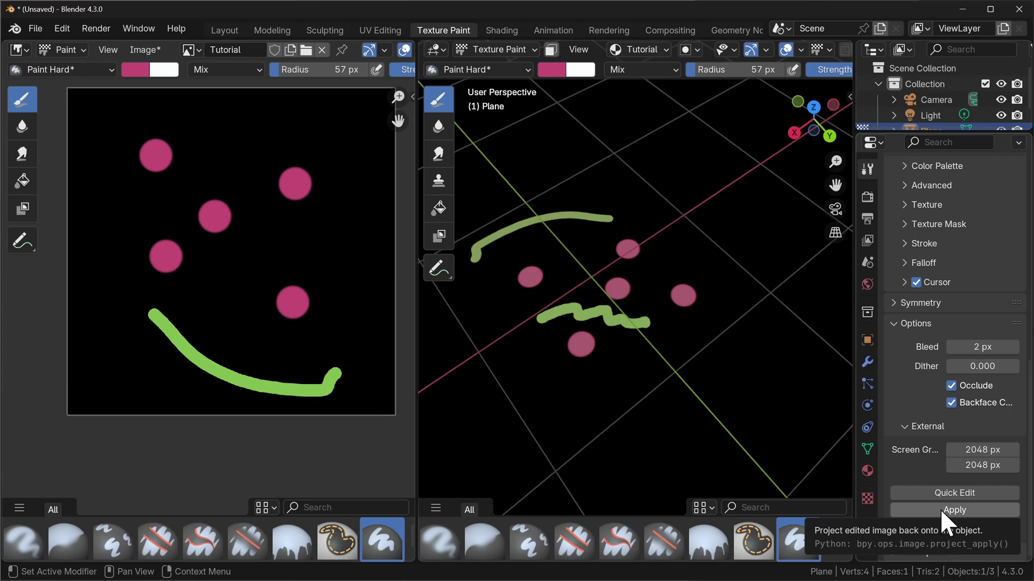